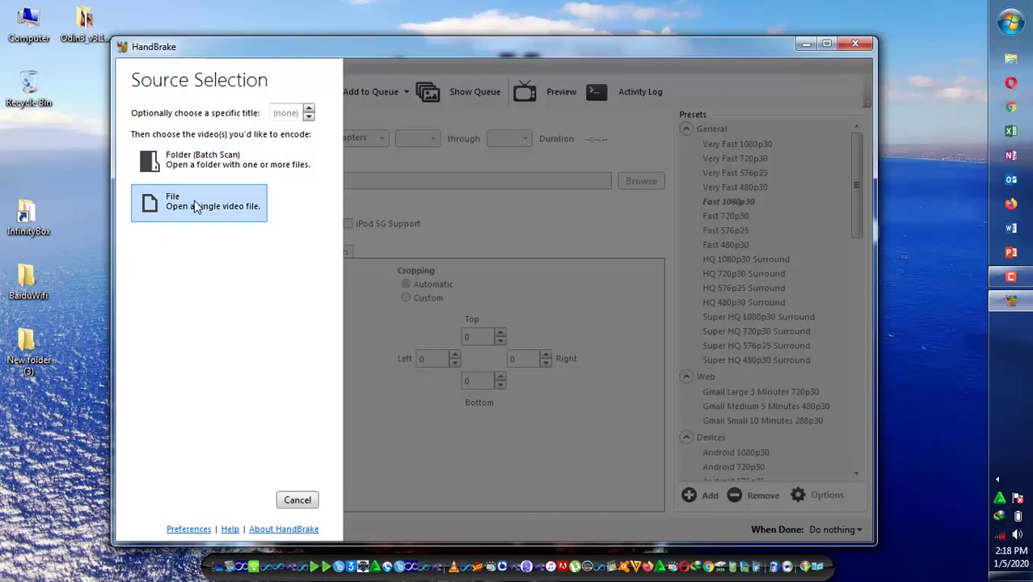
Move the HandBrake window aside to uncover the phone video on the desktop.
{"action": "left_click_drag", "start_coordinate": [773, 46], "coordinate": [619, 76]}
Check VID20191214235000.mp4's Properties, confirming its size is 1.68 GB.
{"action": "left_click", "coordinate": [775, 343]}
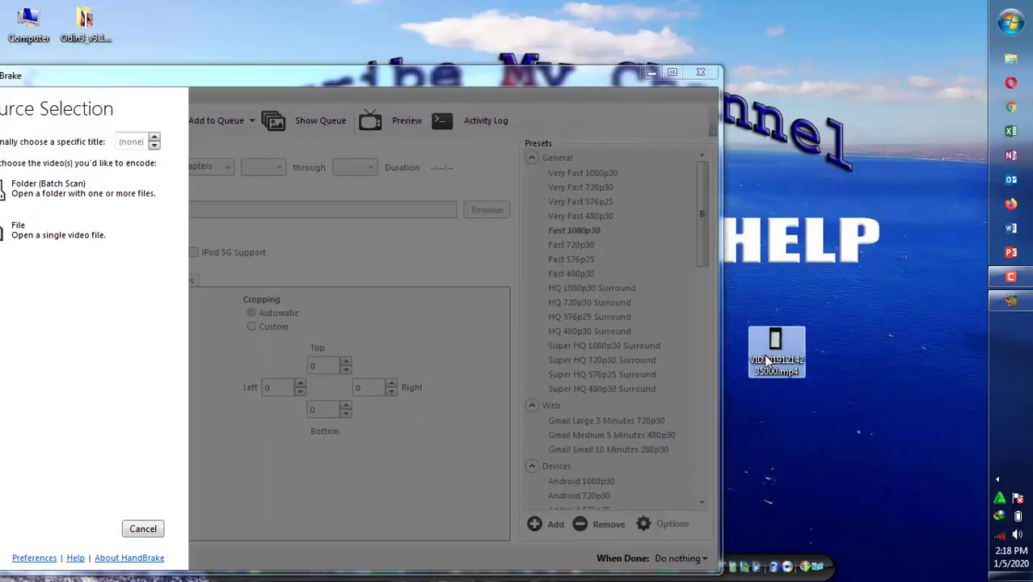
{"action": "right_click", "coordinate": [774, 344]}
{"action": "left_click", "coordinate": [792, 569]}
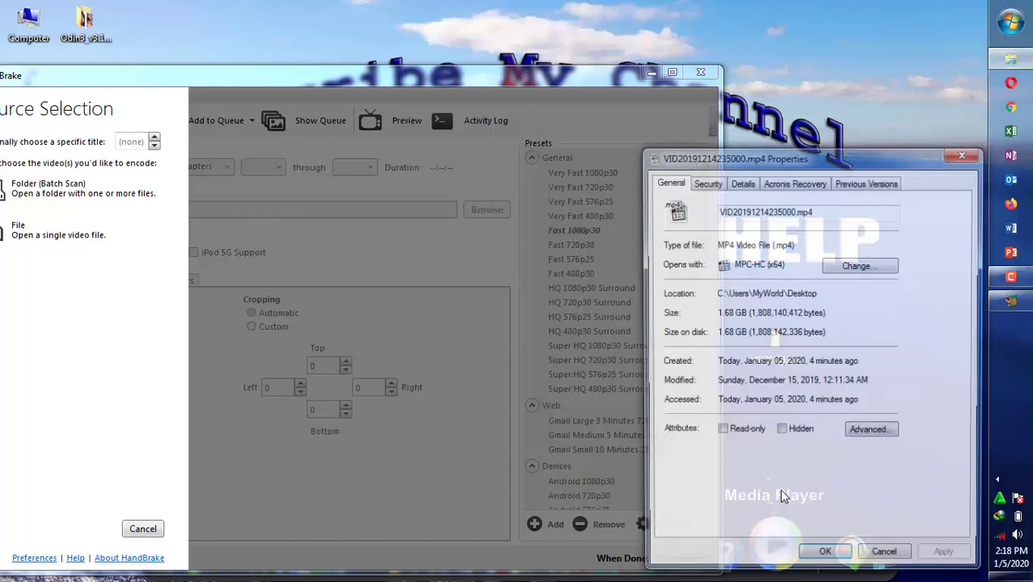
{"action": "mouse_move", "coordinate": [718, 334]}
{"action": "left_mouse_down"}
{"action": "mouse_move", "coordinate": [732, 335]}
{"action": "mouse_move", "coordinate": [715, 334]}
{"action": "left_mouse_up"}
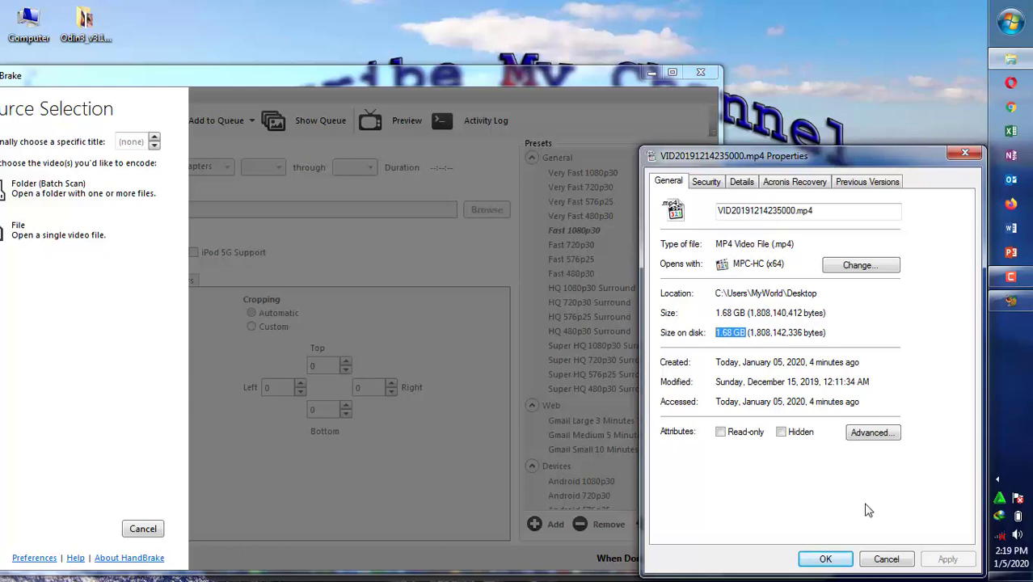
Close Properties and drag the video into HandBrake as the source, repositioning the window.
{"action": "left_click", "coordinate": [885, 559]}
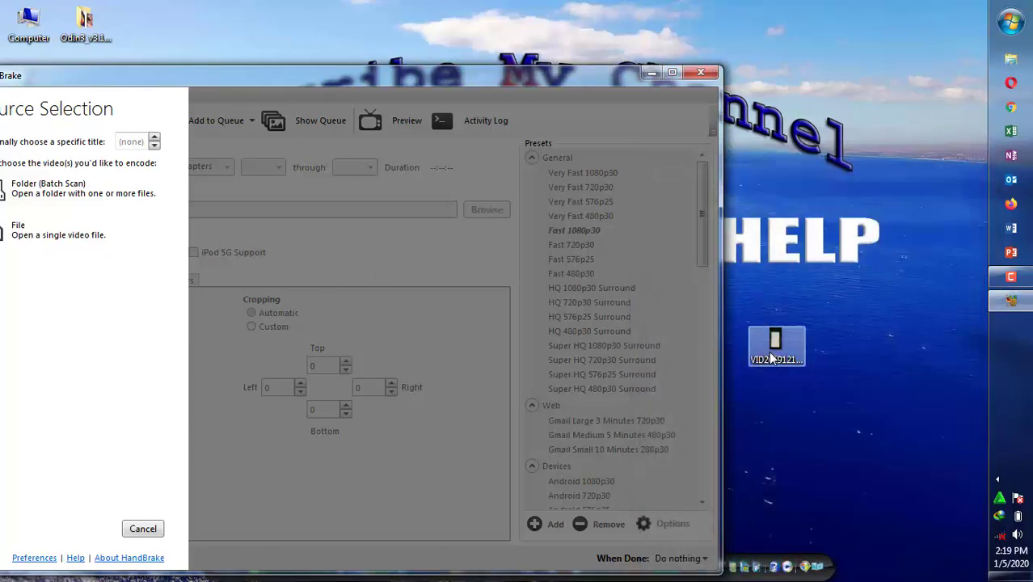
{"action": "left_click_drag", "start_coordinate": [157, 370], "coordinate": [153, 367]}
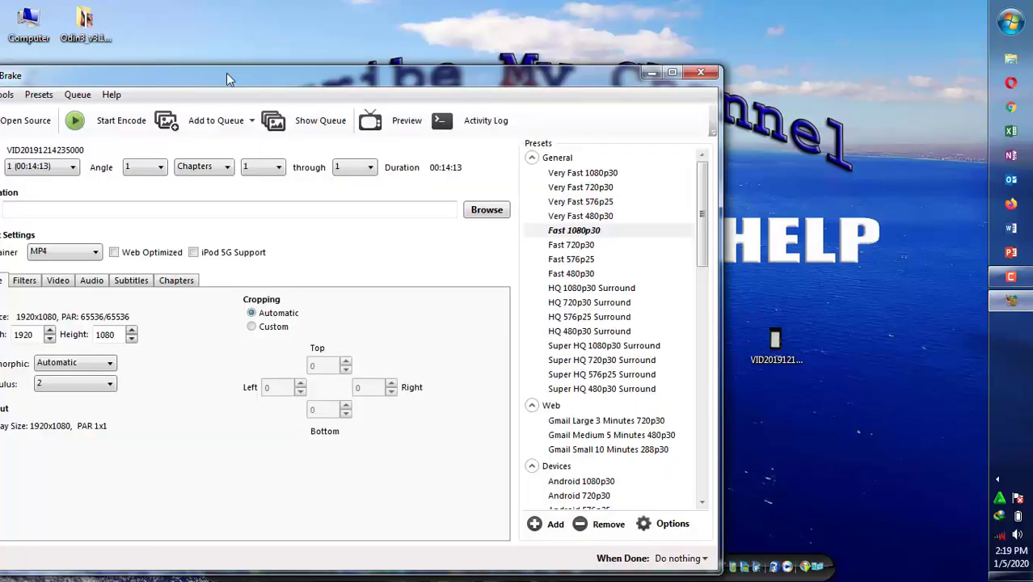
{"action": "left_click_drag", "start_coordinate": [227, 75], "coordinate": [383, 59]}
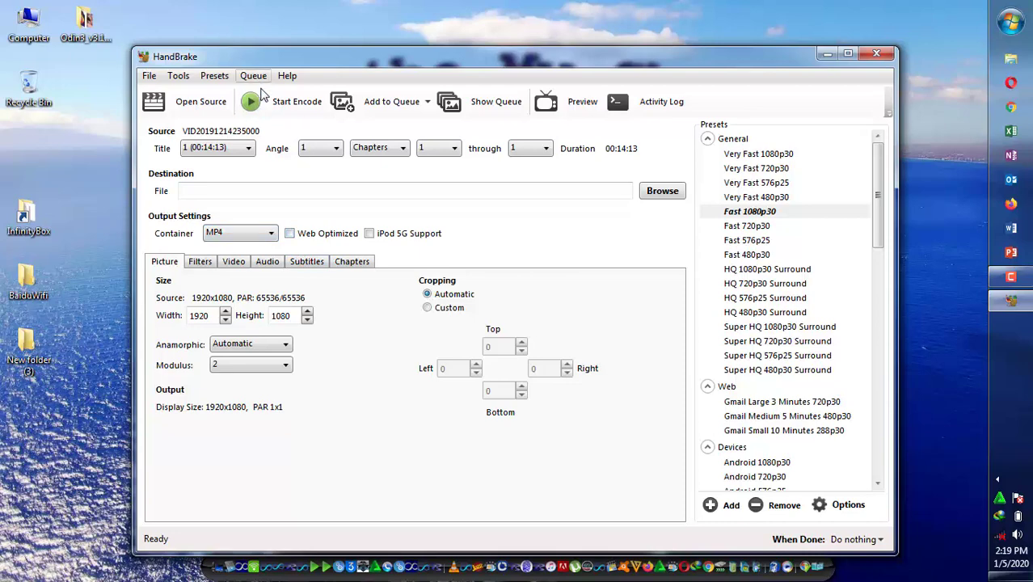
Enable Web Optimized and lower the Video tab's Constant Quality slider to RF 30.
{"action": "left_click", "coordinate": [291, 234]}
{"action": "left_click", "coordinate": [233, 262]}
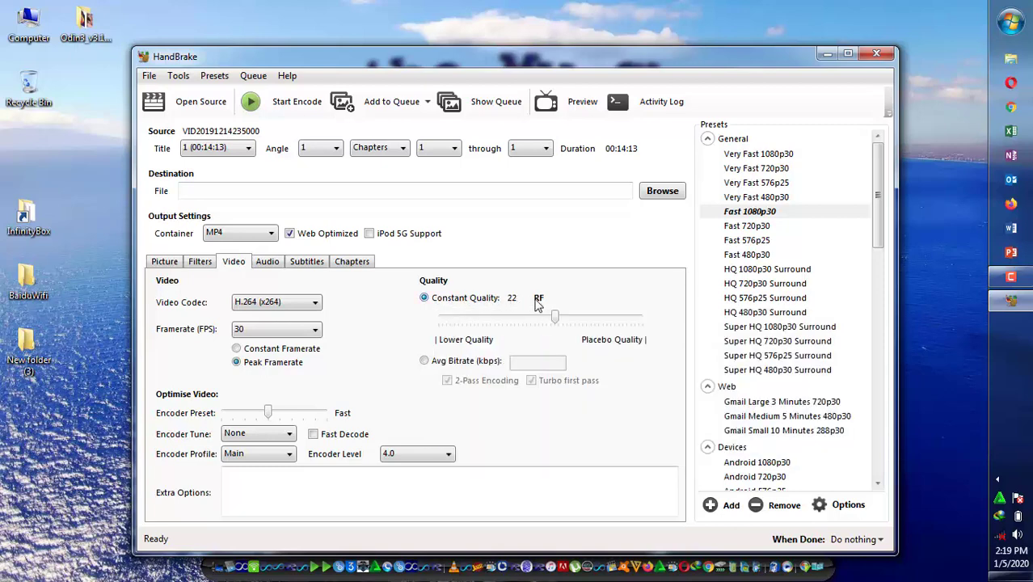
{"action": "left_click_drag", "start_coordinate": [555, 316], "coordinate": [572, 317]}
{"action": "left_click_drag", "start_coordinate": [571, 321], "coordinate": [521, 329]}
{"action": "left_click", "coordinate": [664, 191]}
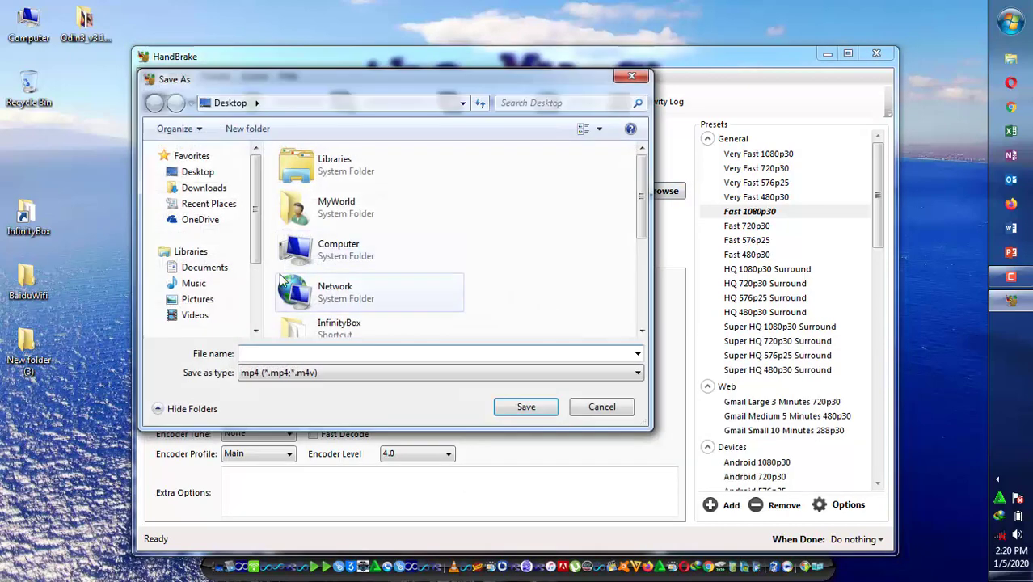
Save the output to the Desktop as 'test video converting.mp4'.
{"action": "left_click", "coordinate": [197, 172]}
{"action": "left_click", "coordinate": [328, 354]}
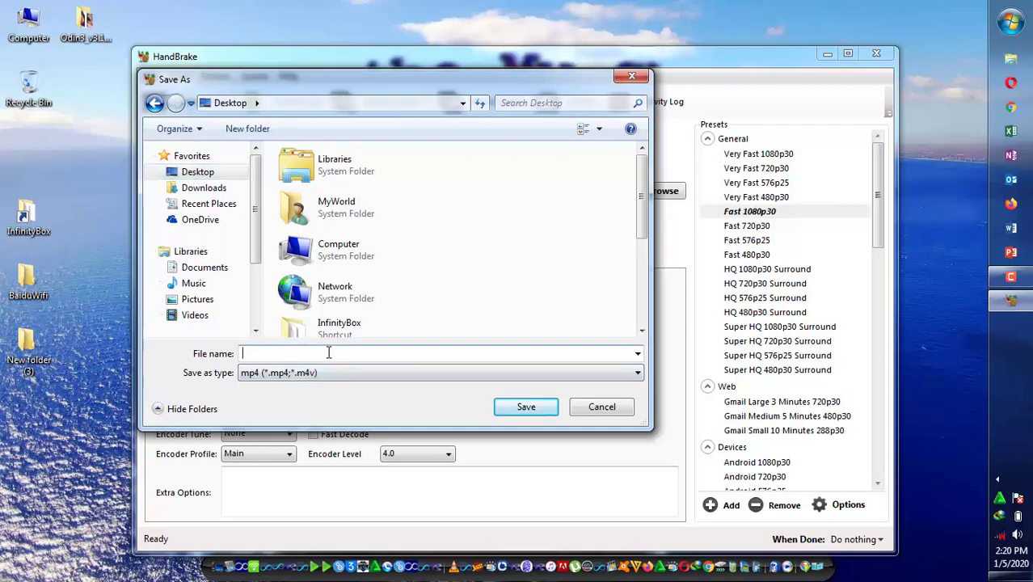
{"action": "type", "text": "test video convertin"}
{"action": "type", "text": "g"}
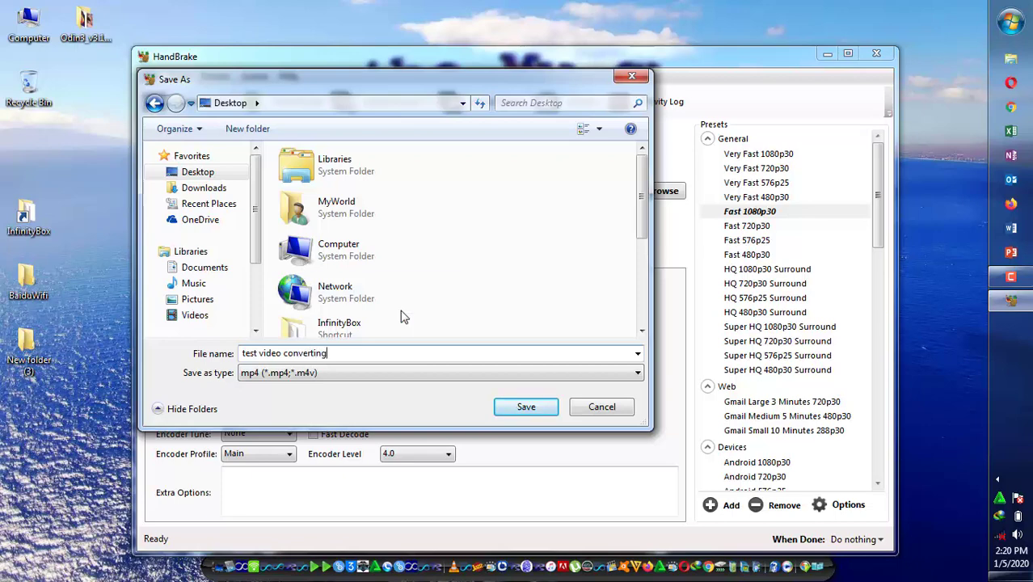
{"action": "left_click", "coordinate": [526, 410]}
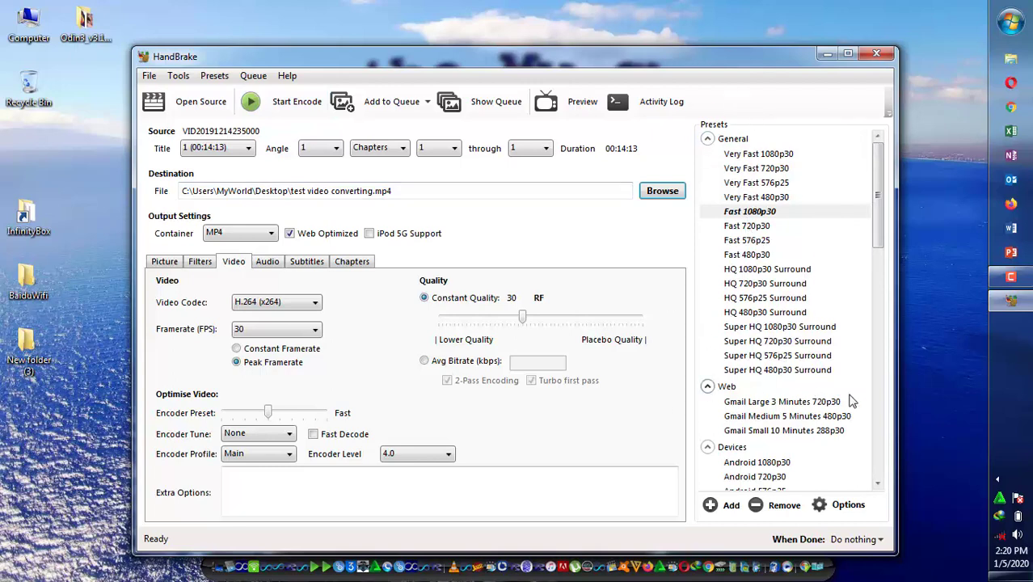
Review the Fast 1080p30 preset in the Presets list and start encoding.
{"action": "scroll", "coordinate": [889, 278], "scroll_direction": "down", "scroll_amount": 5}
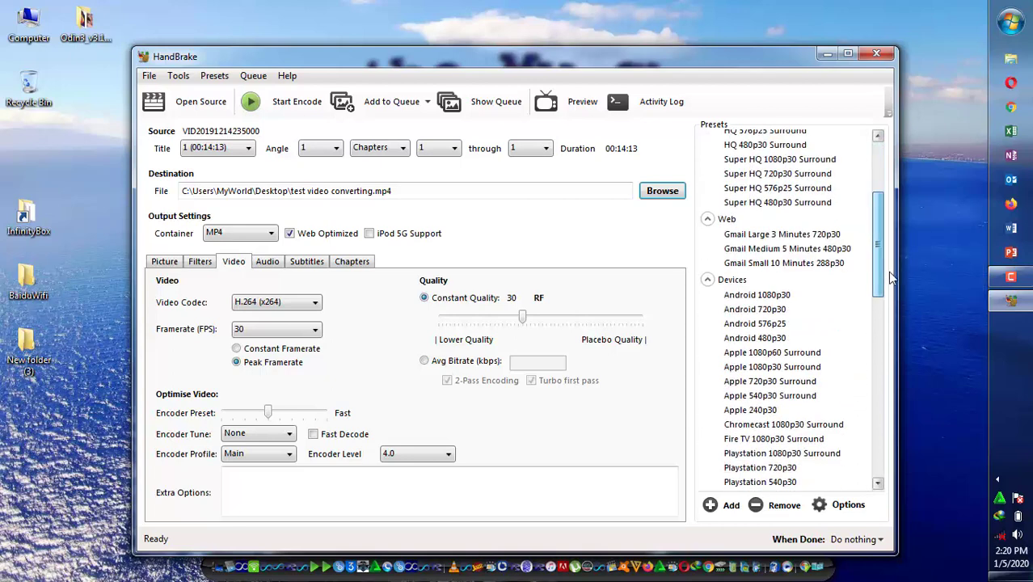
{"action": "left_click_drag", "start_coordinate": [889, 279], "coordinate": [865, 216]}
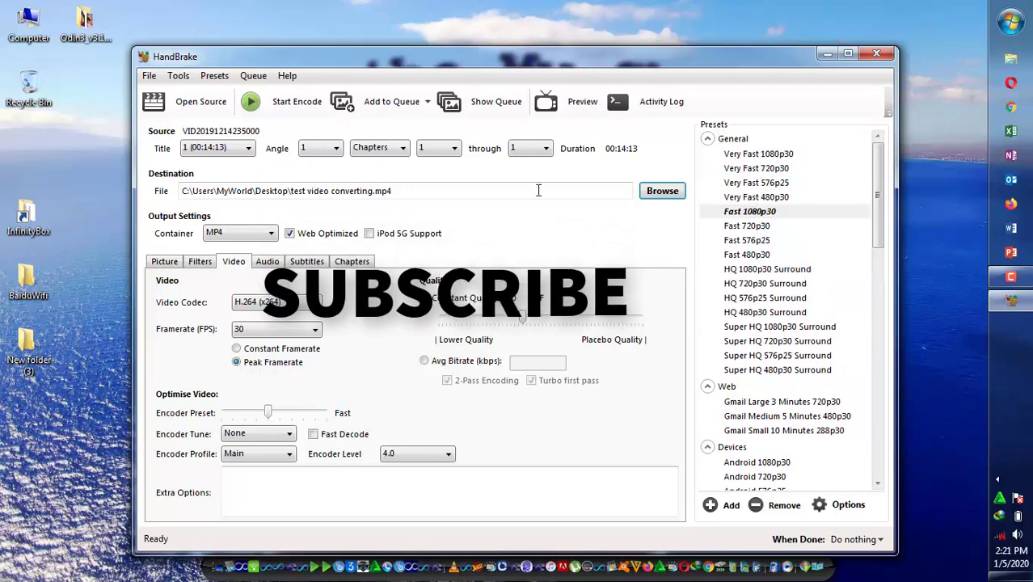
{"action": "left_click", "coordinate": [297, 108]}
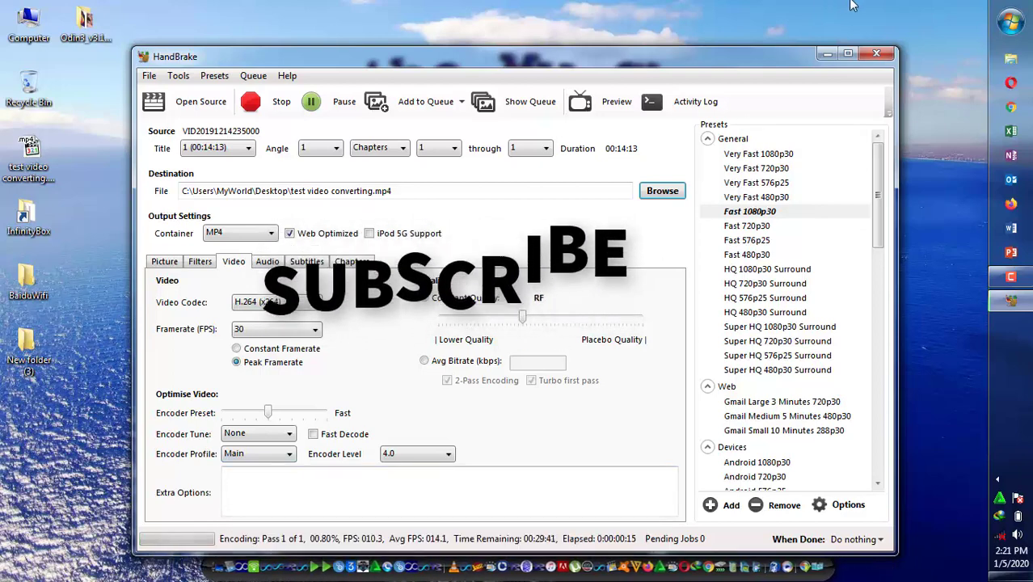
{"action": "left_click", "coordinate": [824, 53]}
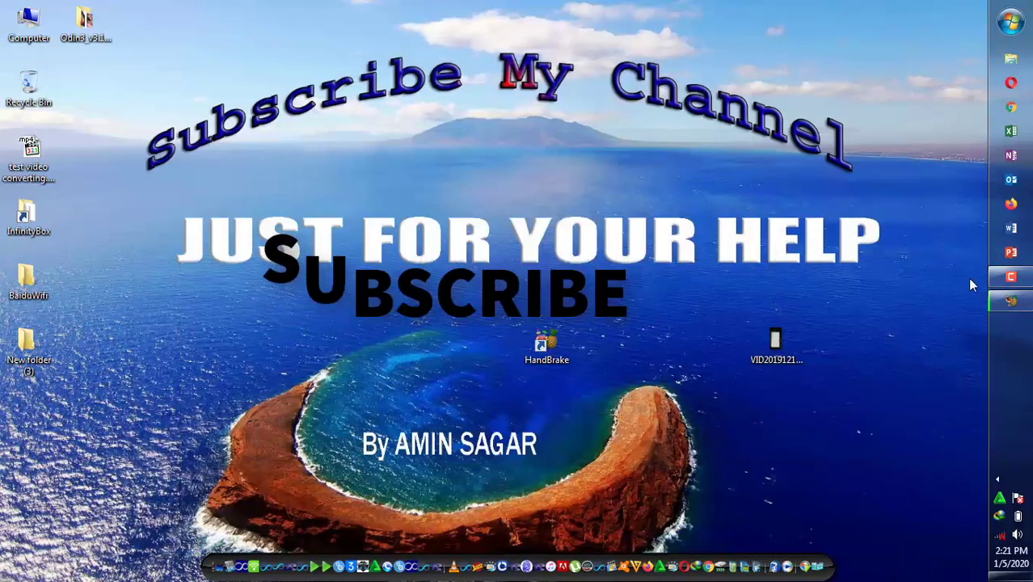
{"action": "left_click", "coordinate": [1010, 276]}
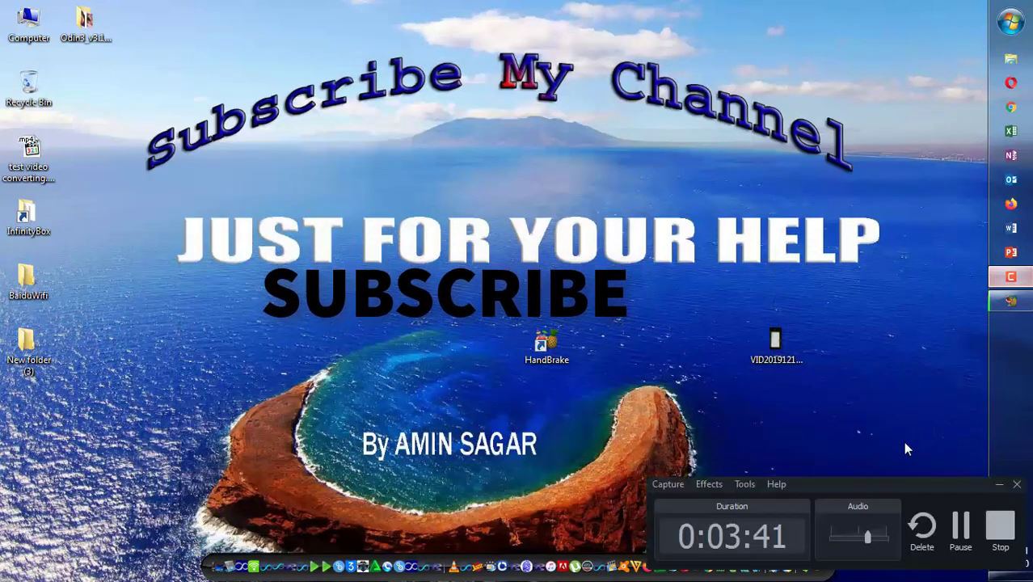
{"action": "left_click", "coordinate": [962, 529]}
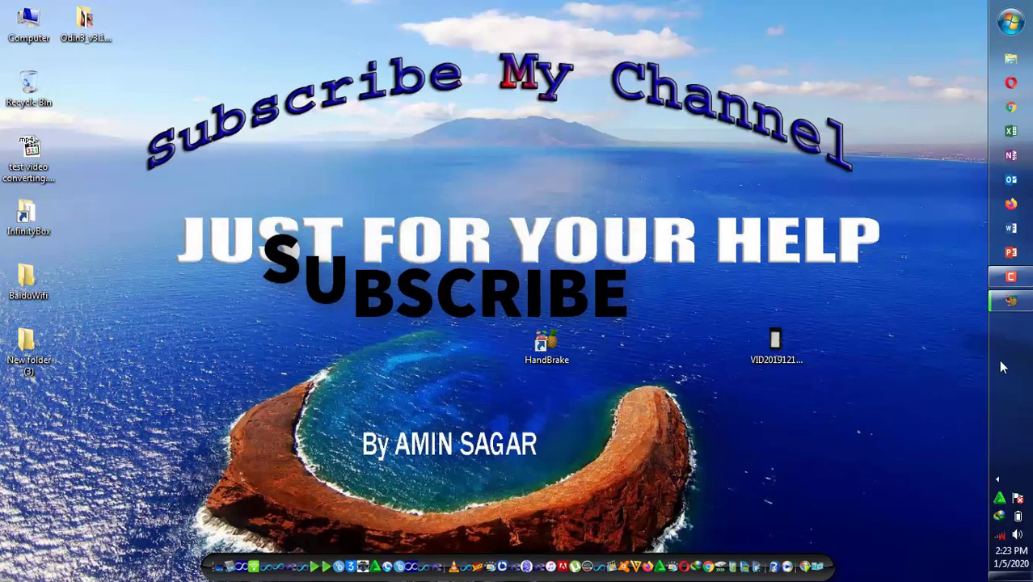
{"action": "left_click", "coordinate": [1016, 311]}
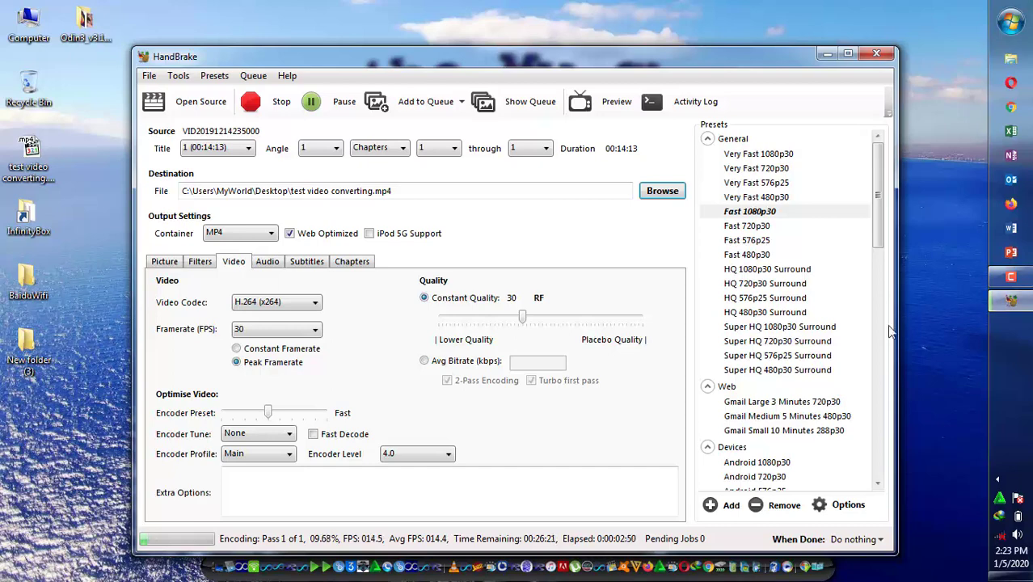
{"action": "left_click", "coordinate": [826, 54]}
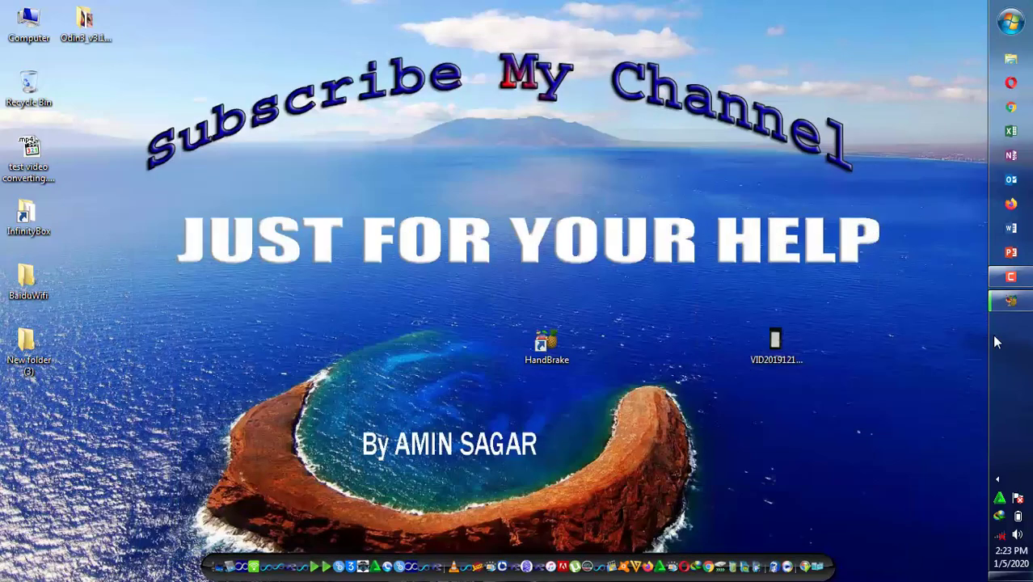
{"action": "left_click", "coordinate": [1010, 277]}
{"action": "left_click", "coordinate": [961, 527]}
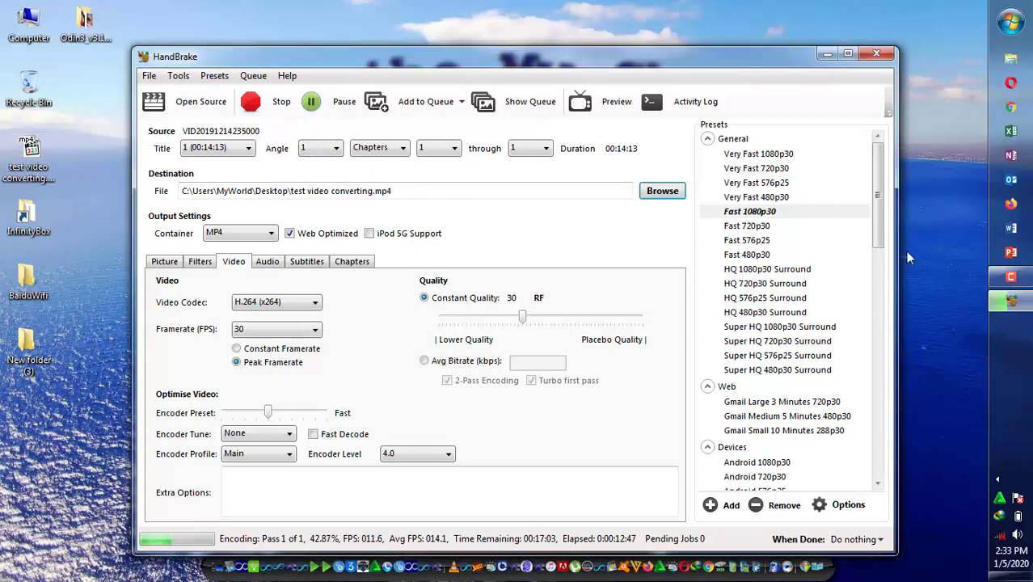
{"action": "left_click", "coordinate": [827, 53]}
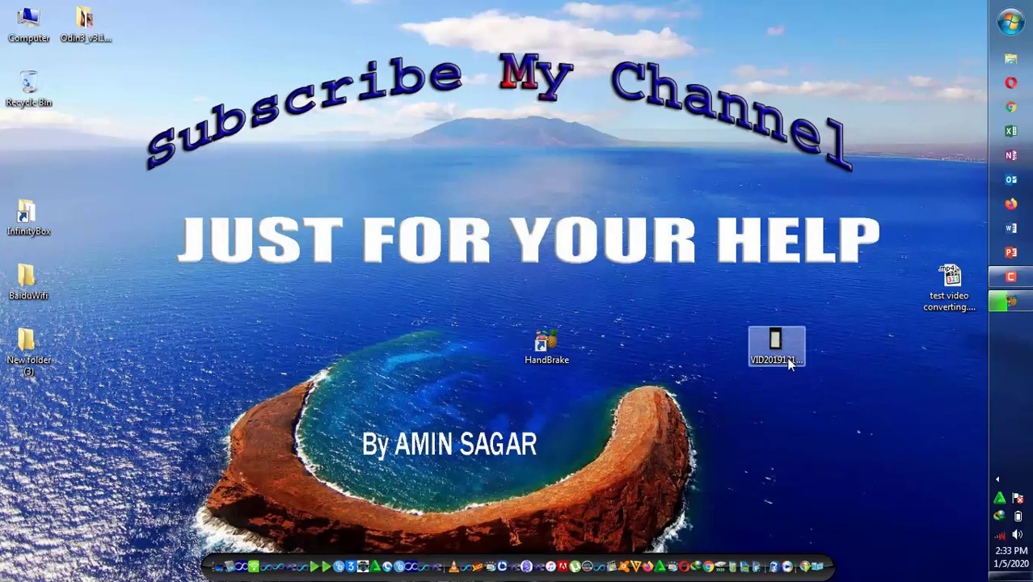
Move test video converting.mp4 beside the original and confirm its 73.1 MB size in Properties.
{"action": "left_click_drag", "start_coordinate": [951, 301], "coordinate": [834, 362]}
{"action": "right_click", "coordinate": [848, 356]}
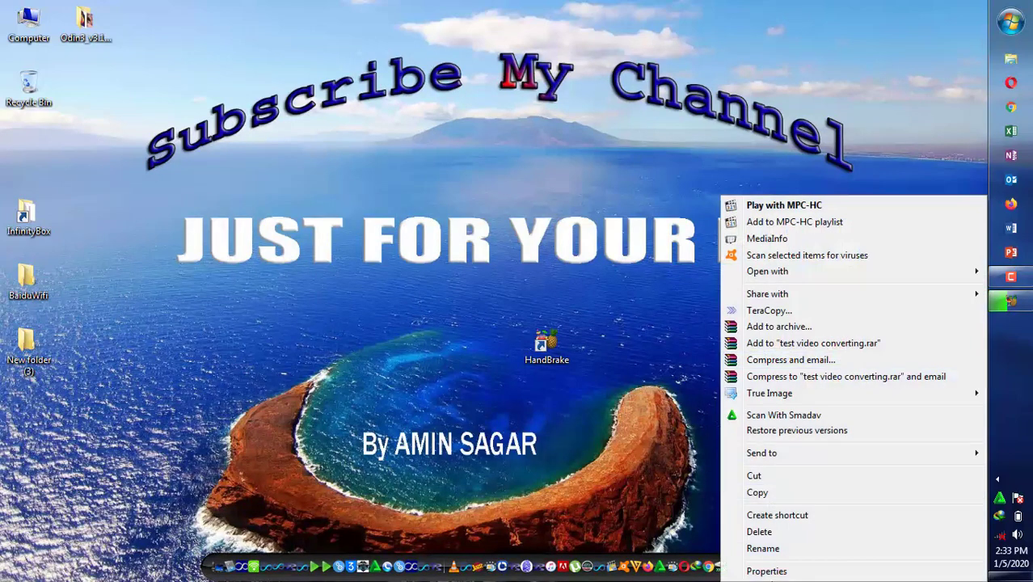
{"action": "left_click", "coordinate": [766, 570]}
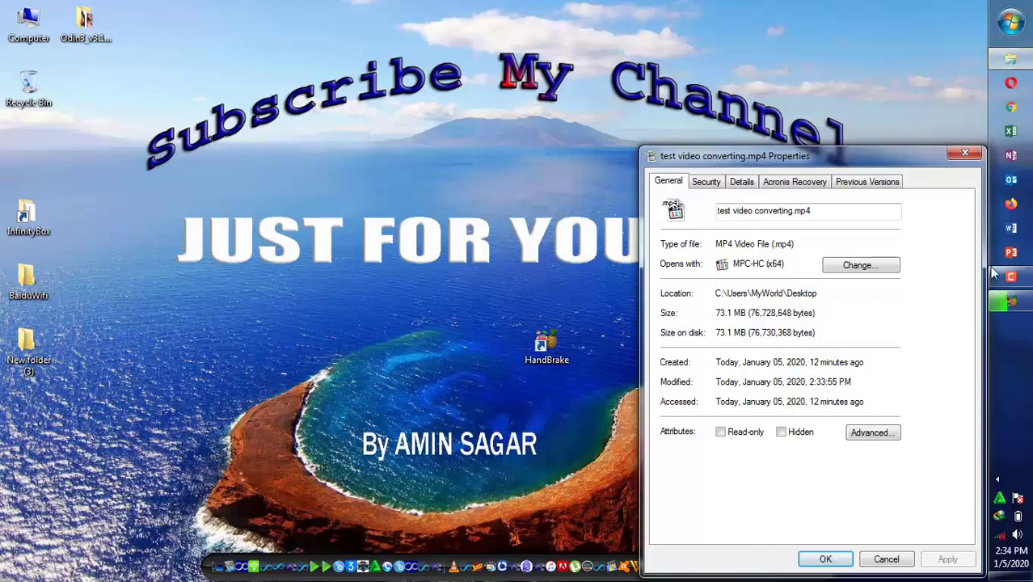
{"action": "left_click", "coordinate": [1010, 301]}
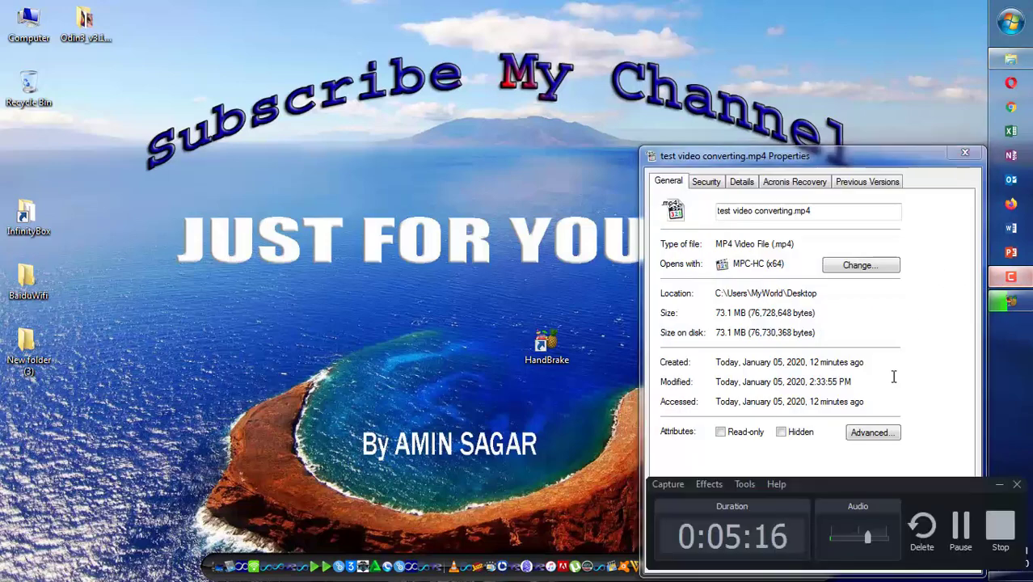
{"action": "left_click", "coordinate": [1011, 300]}
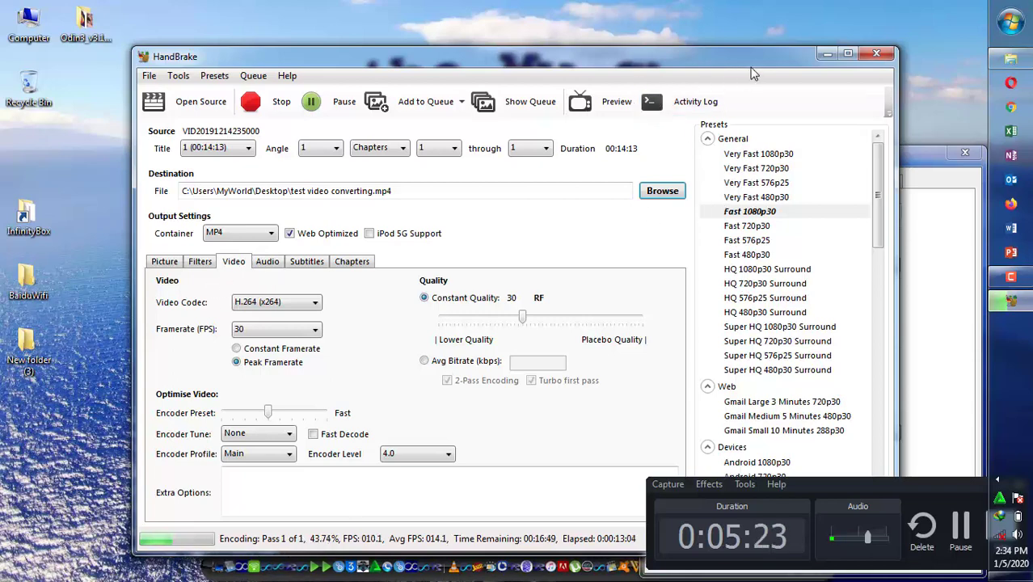
{"action": "left_click_drag", "start_coordinate": [750, 71], "coordinate": [450, 82]}
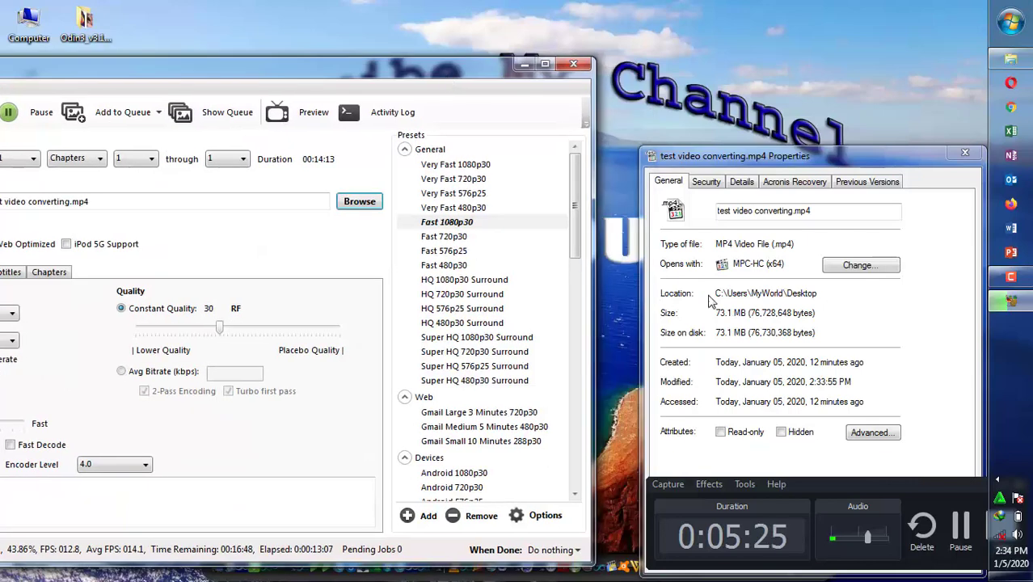
{"action": "left_click_drag", "start_coordinate": [736, 314], "coordinate": [714, 313]}
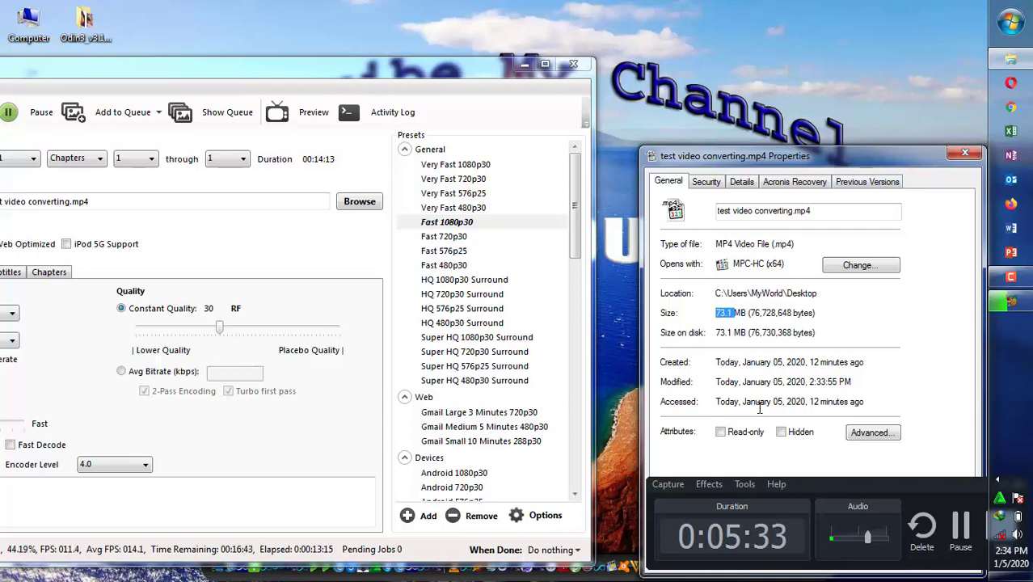
{"action": "left_click", "coordinate": [961, 157]}
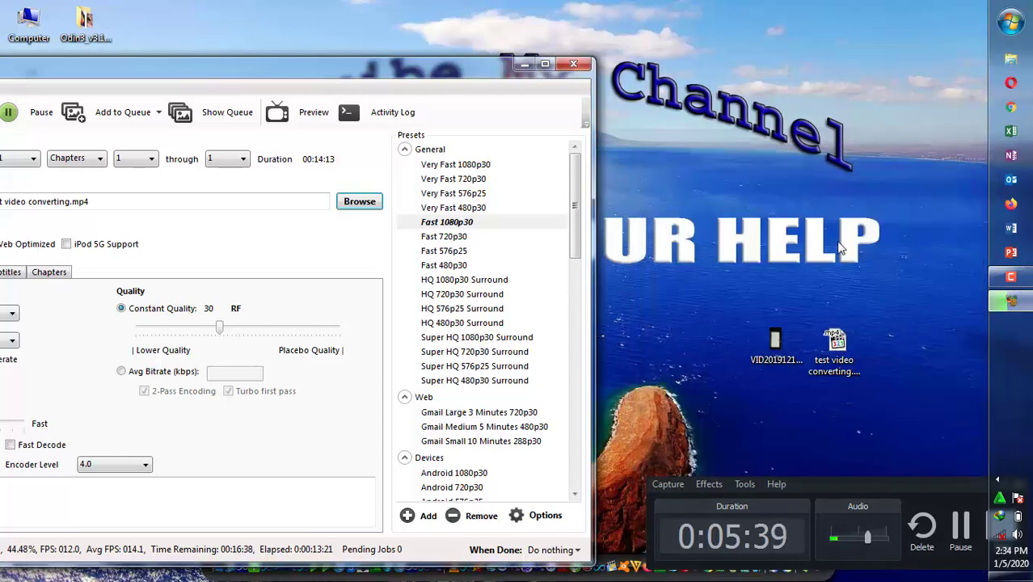
Select both videos on the desktop and minimize HandBrake.
{"action": "left_click_drag", "start_coordinate": [882, 303], "coordinate": [834, 395]}
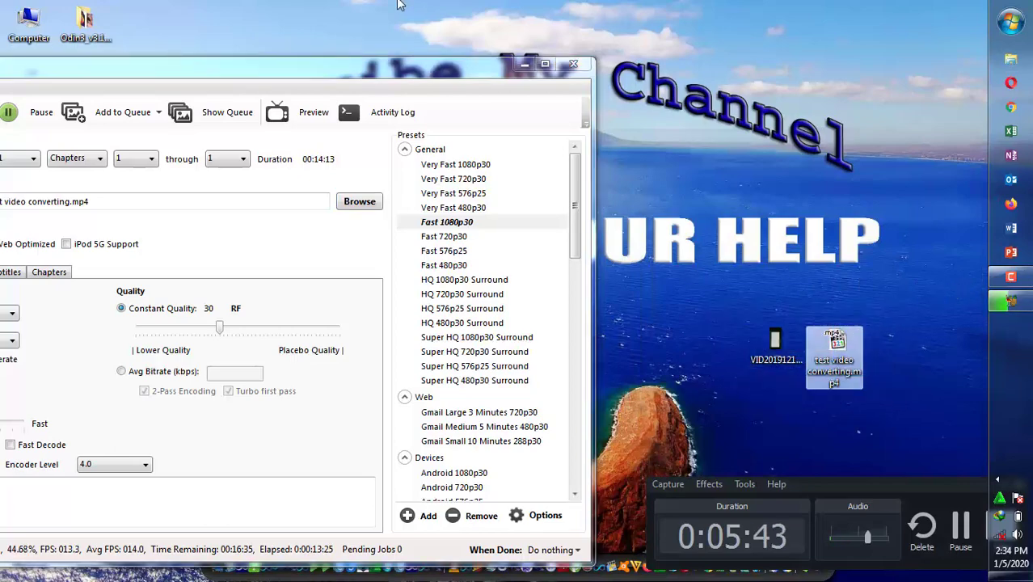
{"action": "left_click", "coordinate": [518, 67]}
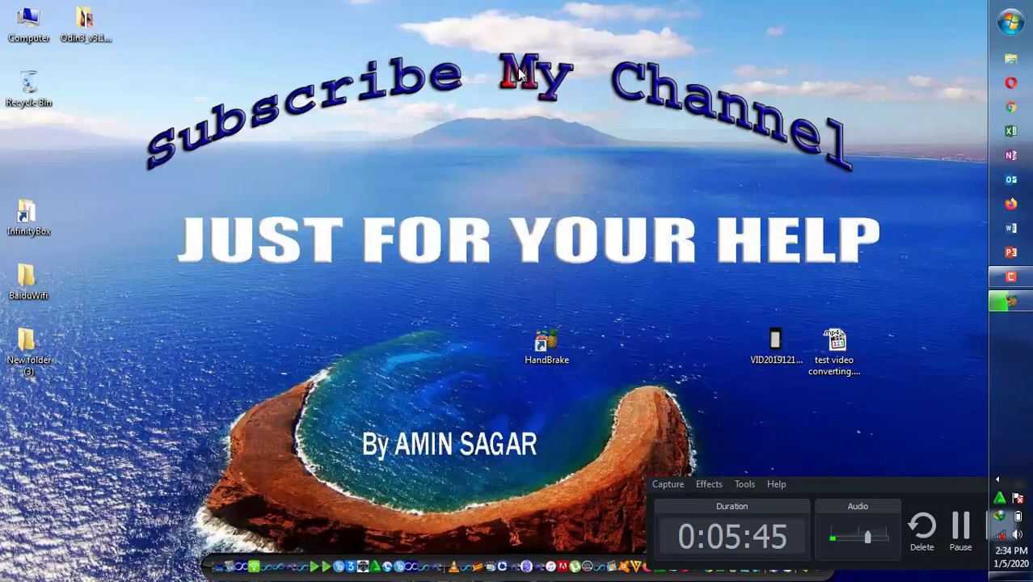
{"action": "left_click_drag", "start_coordinate": [927, 483], "coordinate": [811, 379]}
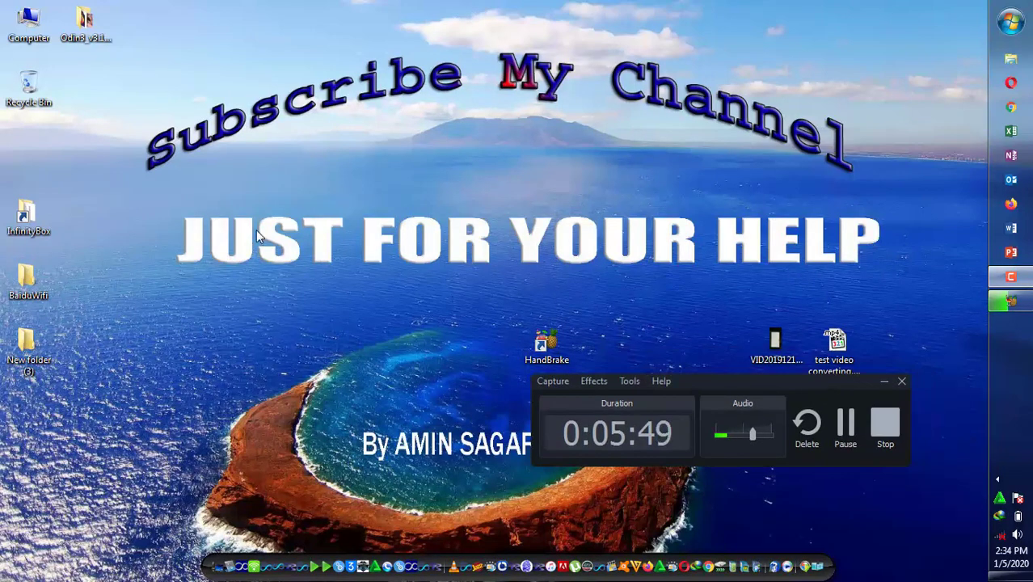
{"action": "left_click_drag", "start_coordinate": [139, 202], "coordinate": [970, 208]}
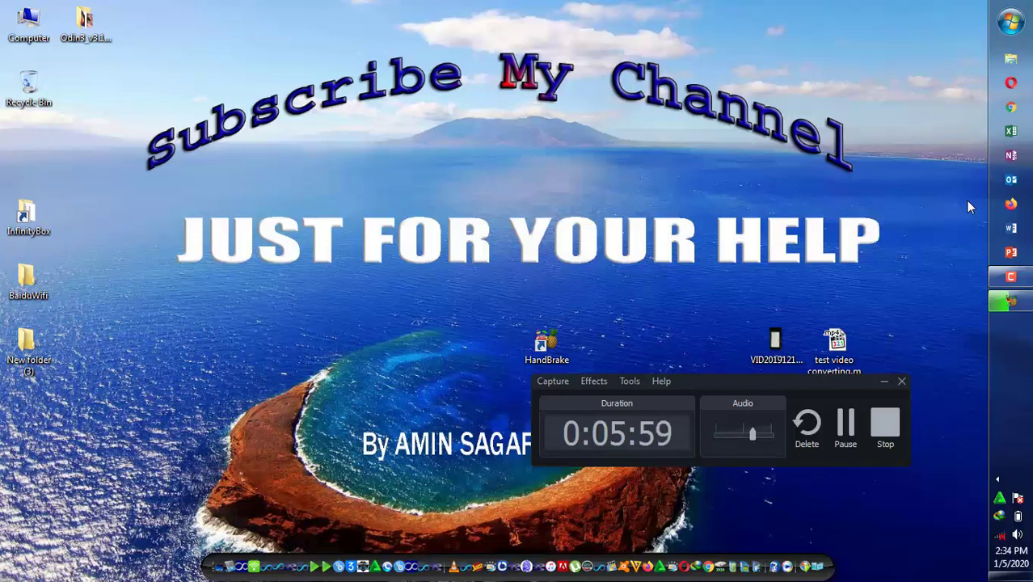
Restore HandBrake, shift its window into view at 49.75% progress, then minimize it again.
{"action": "left_click", "coordinate": [1012, 301]}
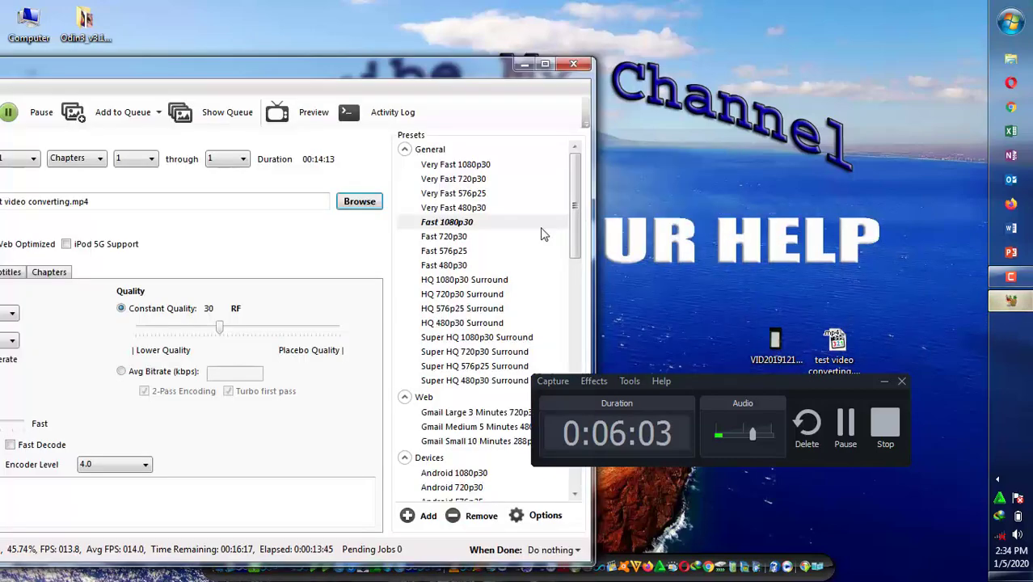
{"action": "left_click_drag", "start_coordinate": [309, 79], "coordinate": [464, 37]}
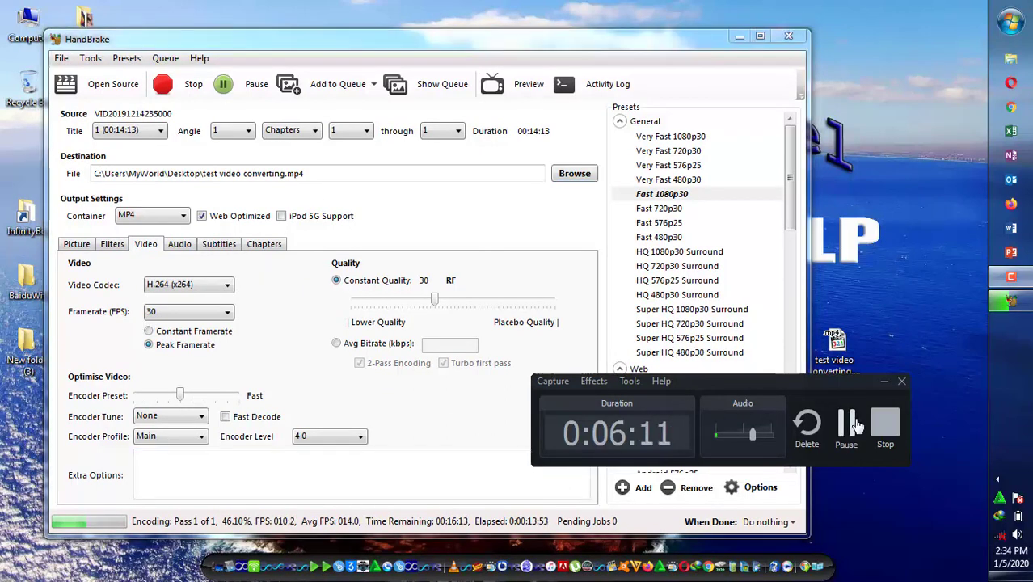
{"action": "left_click", "coordinate": [855, 426]}
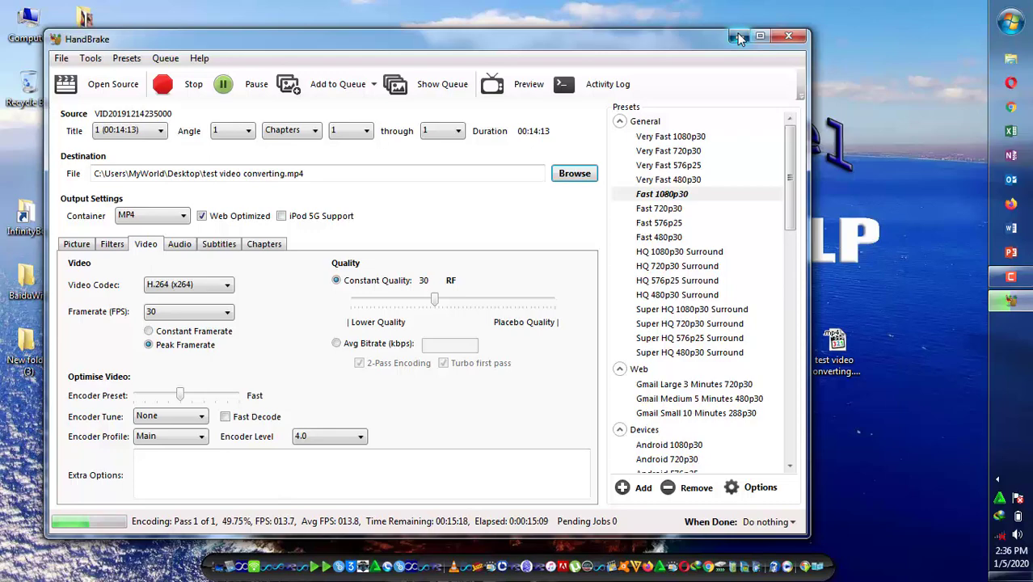
{"action": "left_click", "coordinate": [737, 36]}
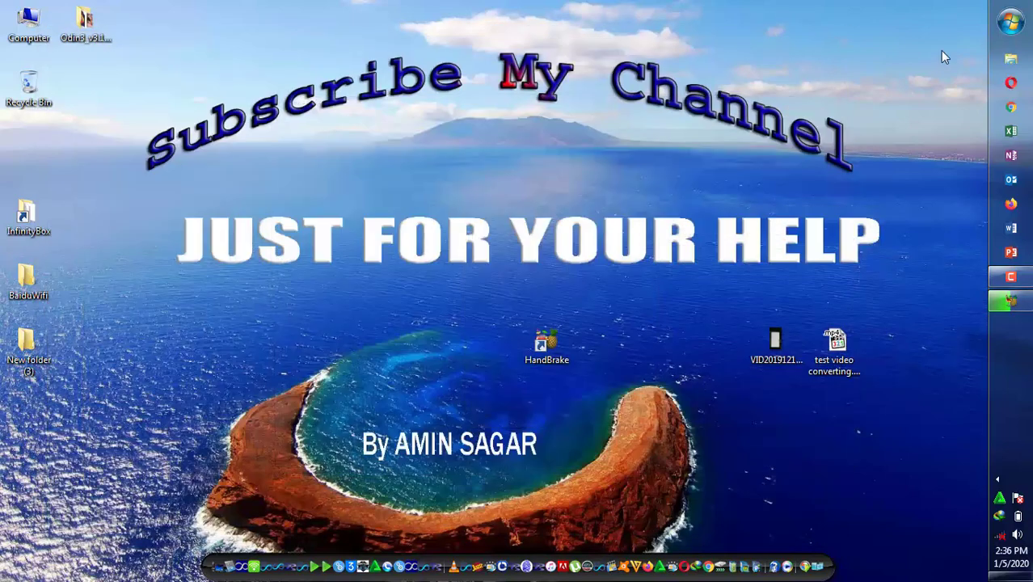
Repeatedly restore and minimize HandBrake to monitor encoding progress.
{"action": "left_click", "coordinate": [1004, 278]}
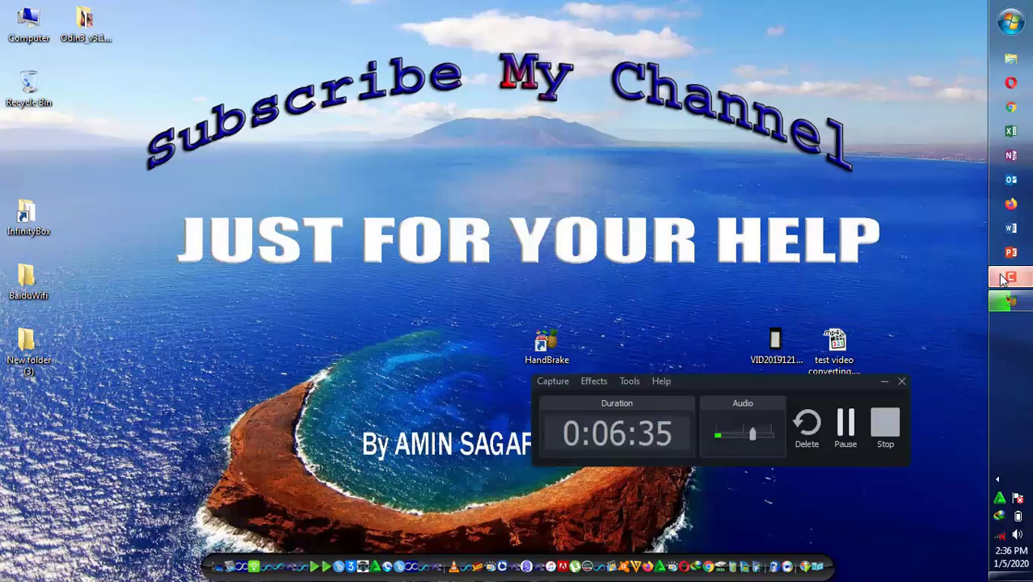
{"action": "left_click", "coordinate": [1003, 278]}
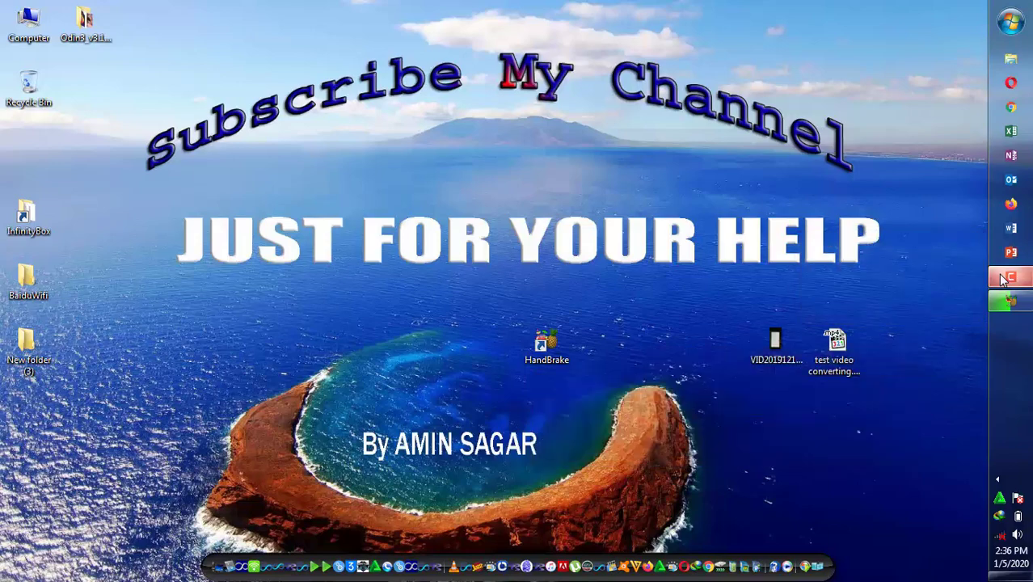
{"action": "left_click", "coordinate": [1002, 278]}
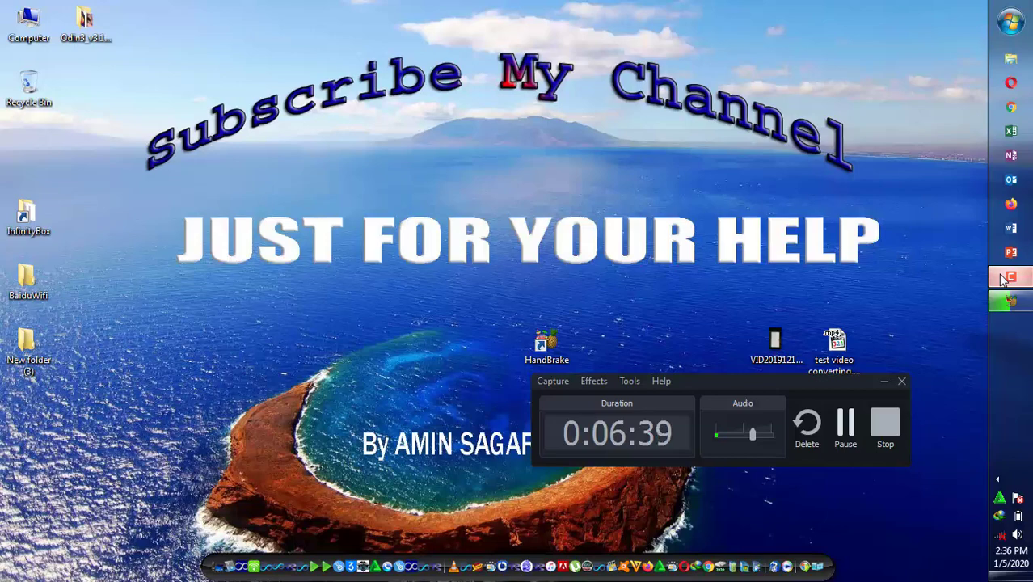
{"action": "left_click", "coordinate": [1017, 299]}
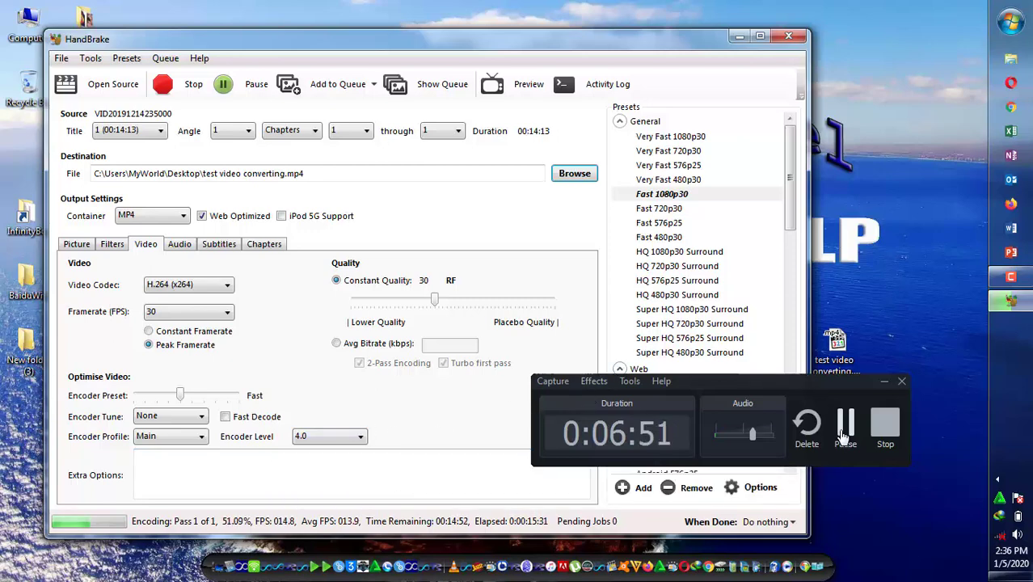
{"action": "left_click", "coordinate": [1015, 282]}
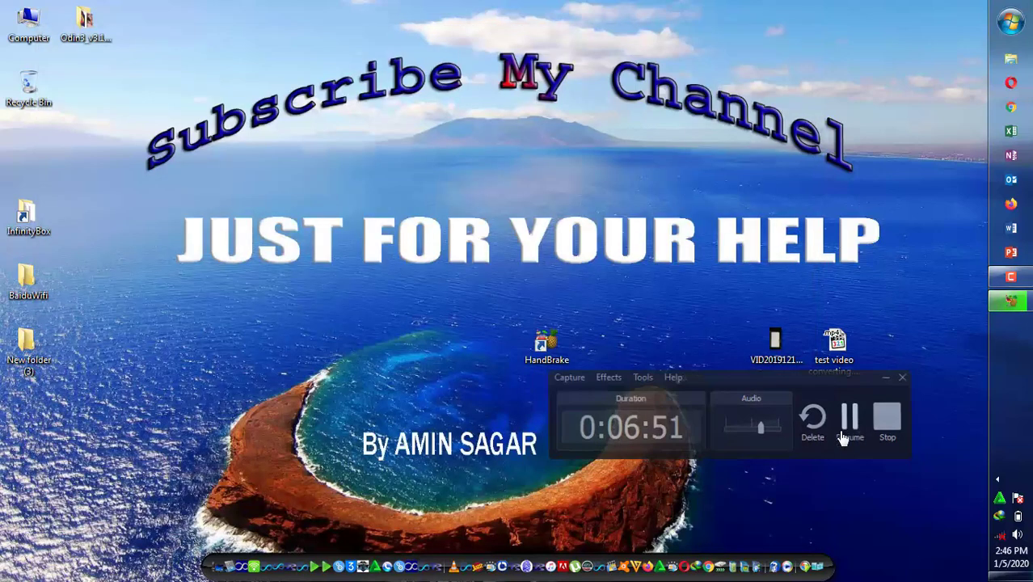
{"action": "left_click", "coordinate": [1011, 279]}
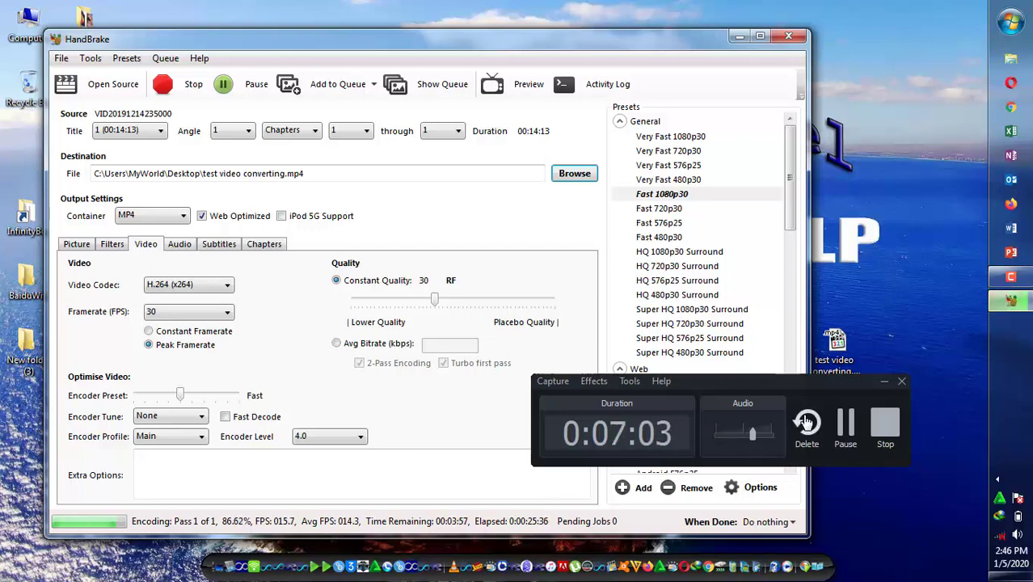
{"action": "left_click", "coordinate": [845, 424]}
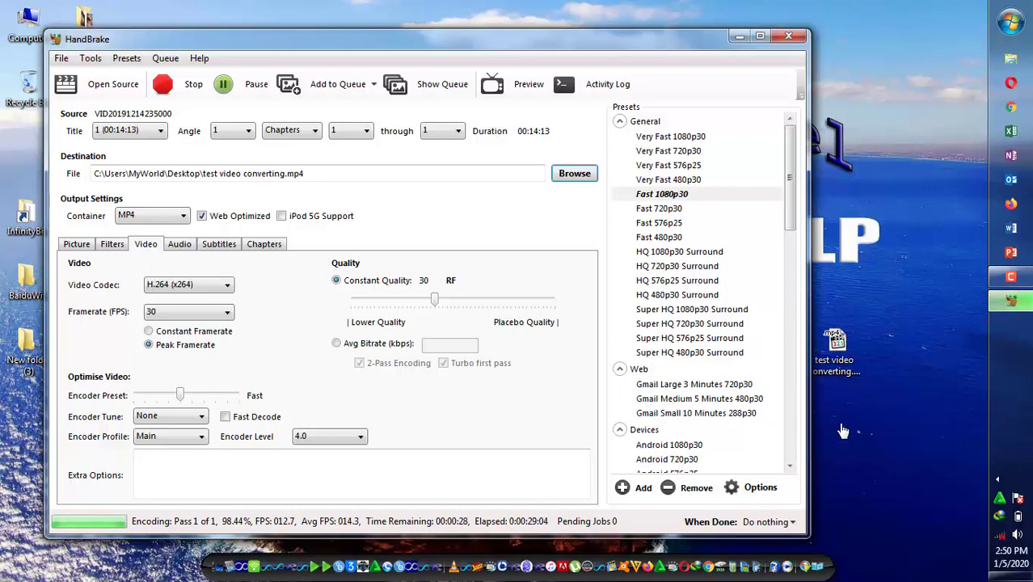
{"action": "left_click_drag", "start_coordinate": [592, 51], "coordinate": [507, 27]}
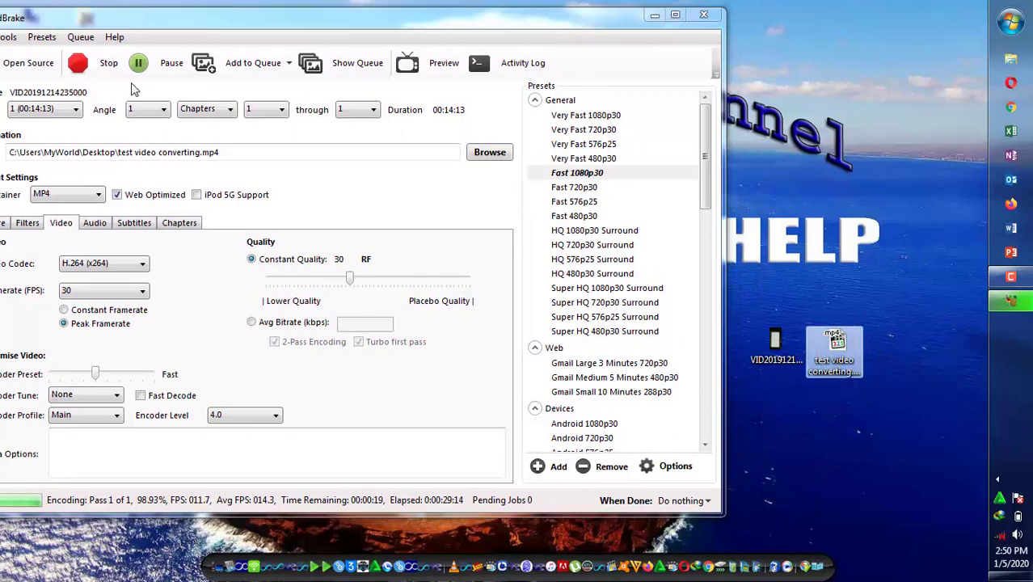
Check the destination path, view the original video's properties, then select the converted video.
{"action": "left_click", "coordinate": [217, 154]}
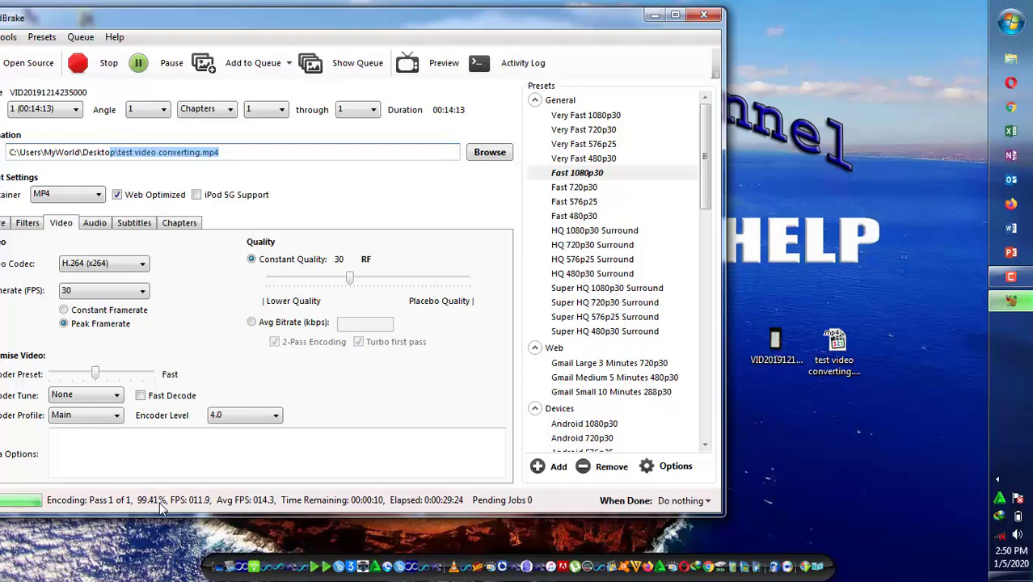
{"action": "right_click", "coordinate": [772, 355]}
{"action": "left_click", "coordinate": [772, 571]}
{"action": "left_click", "coordinate": [964, 153]}
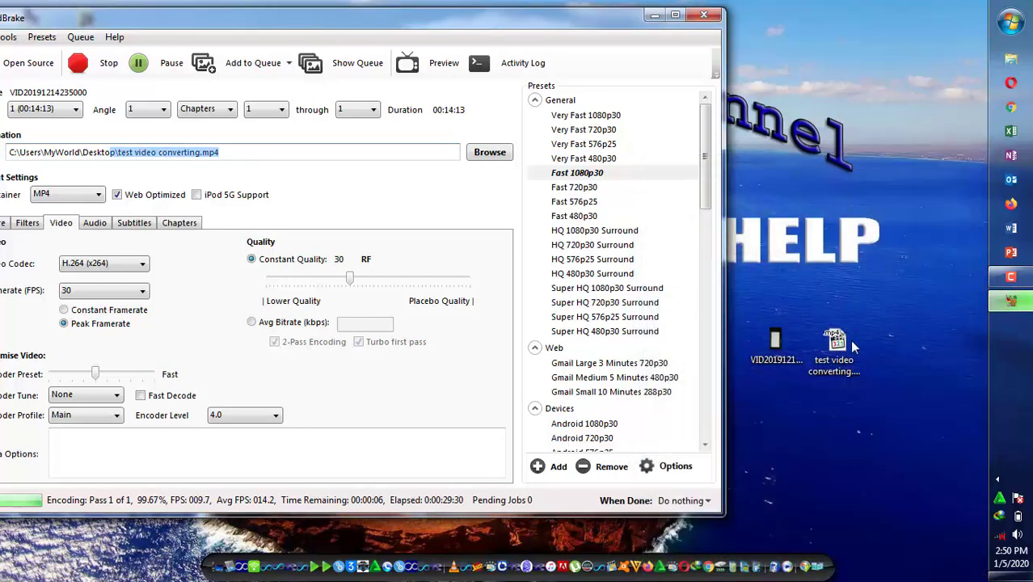
{"action": "left_click_drag", "start_coordinate": [860, 385], "coordinate": [863, 356]}
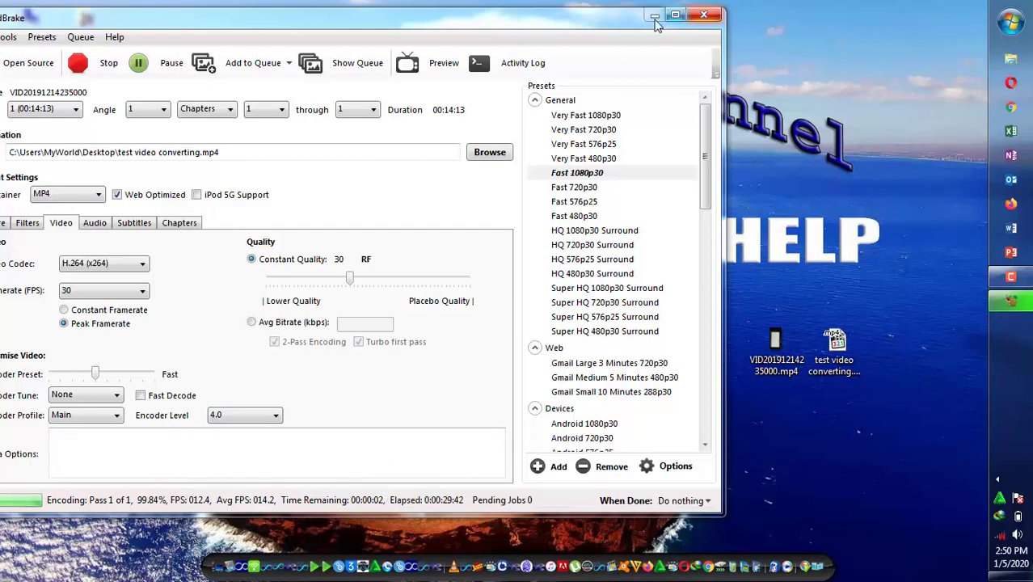
Confirm in HandBrake that the encode shows Finished, then minimize it.
{"action": "left_click", "coordinate": [703, 14]}
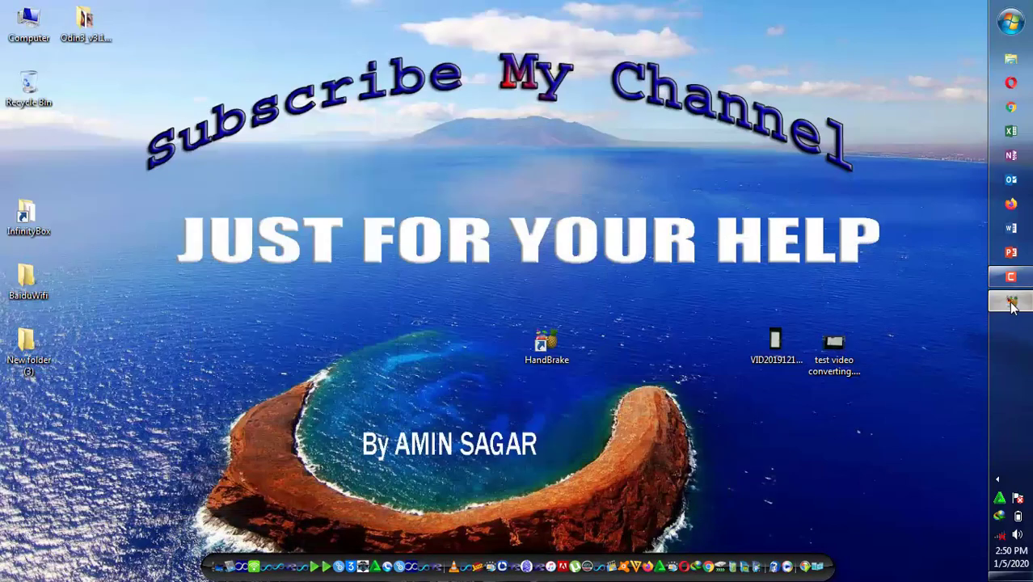
{"action": "left_click", "coordinate": [1010, 302]}
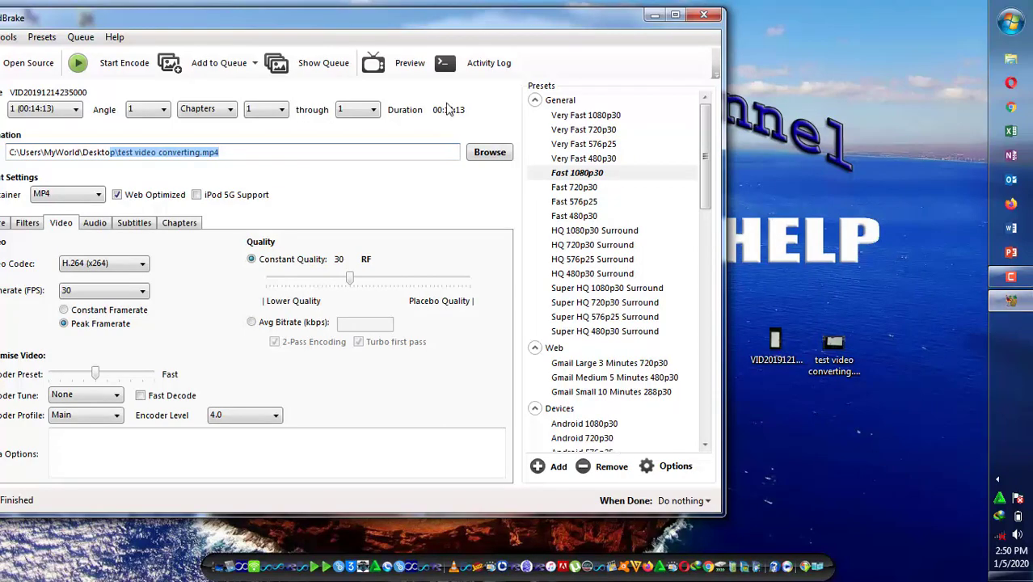
{"action": "left_click_drag", "start_coordinate": [395, 29], "coordinate": [270, 84]}
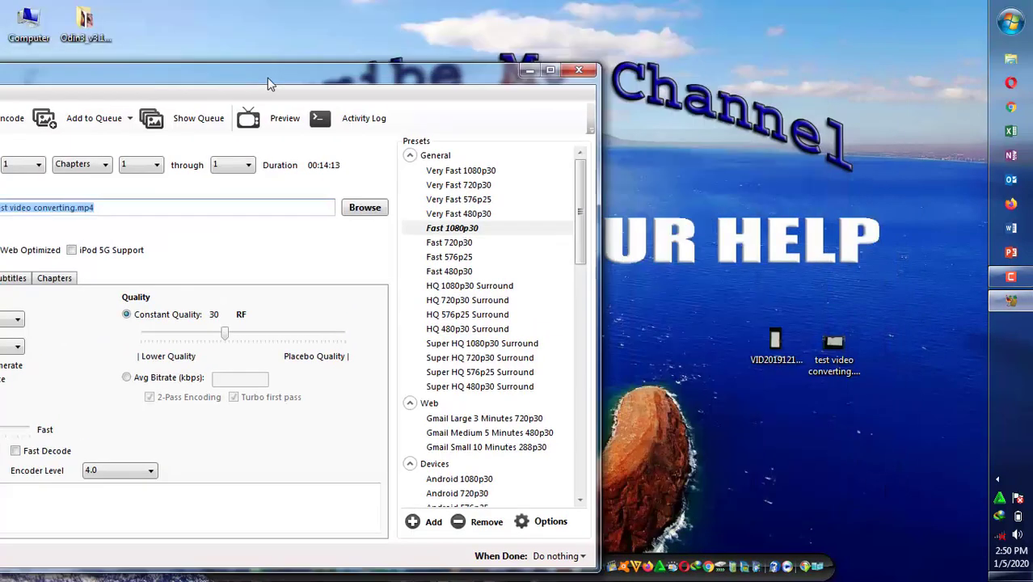
{"action": "left_click", "coordinate": [530, 71]}
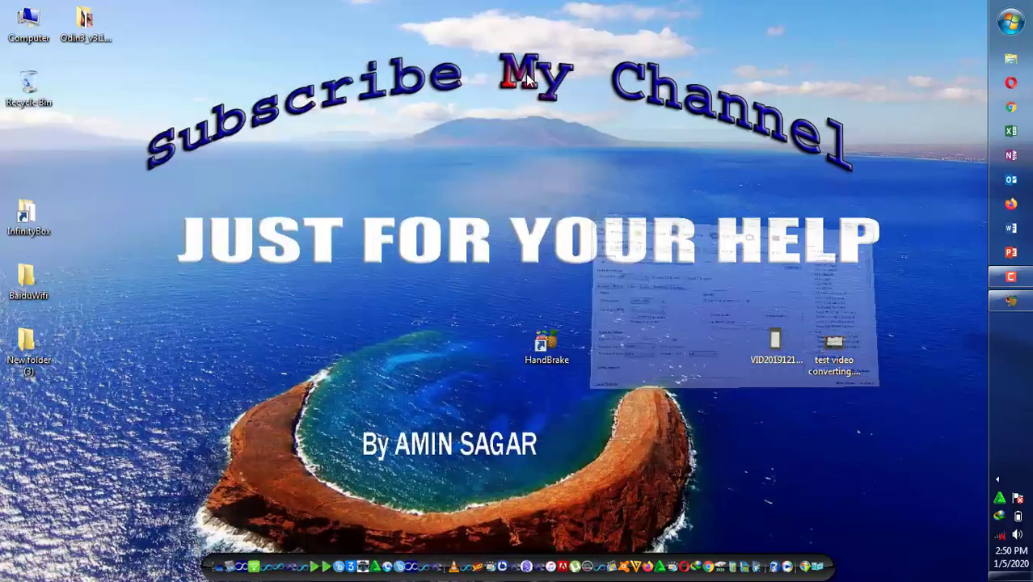
Open Properties for the original and converted videos side by side.
{"action": "right_click", "coordinate": [783, 350]}
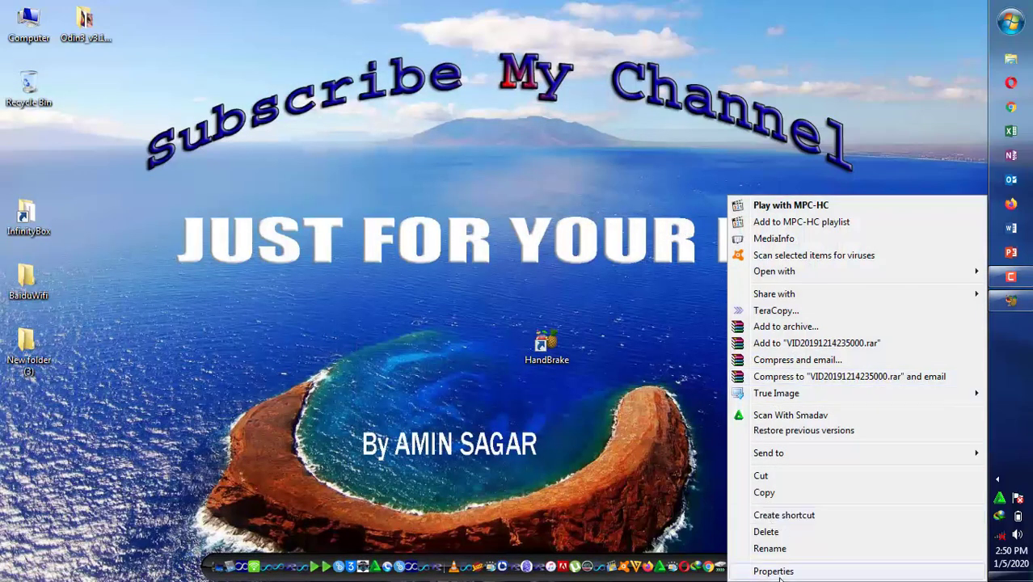
{"action": "left_click", "coordinate": [773, 571]}
{"action": "left_click_drag", "start_coordinate": [741, 162], "coordinate": [181, 85]}
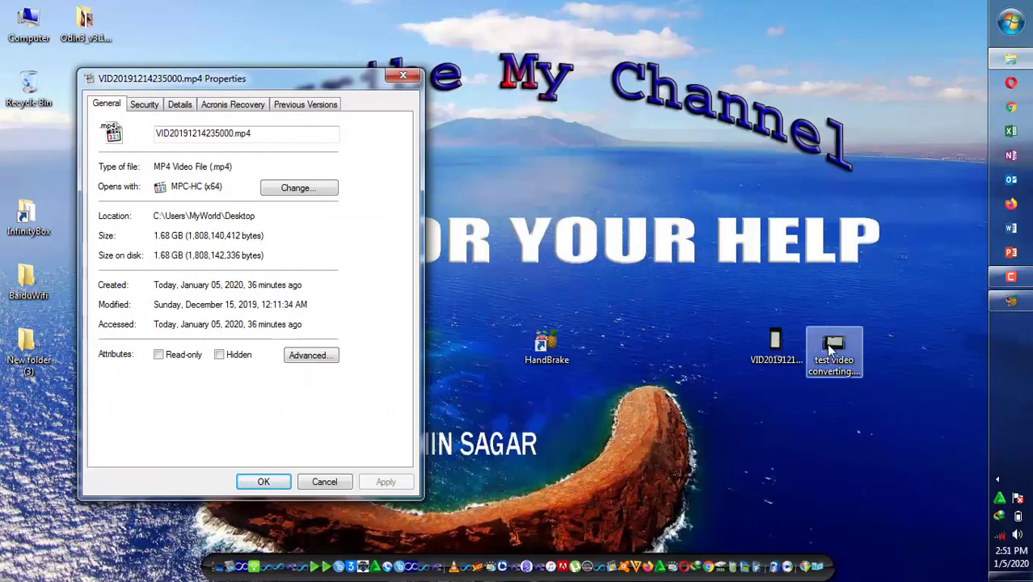
{"action": "left_click_drag", "start_coordinate": [833, 346], "coordinate": [661, 278]}
{"action": "right_click", "coordinate": [661, 278]}
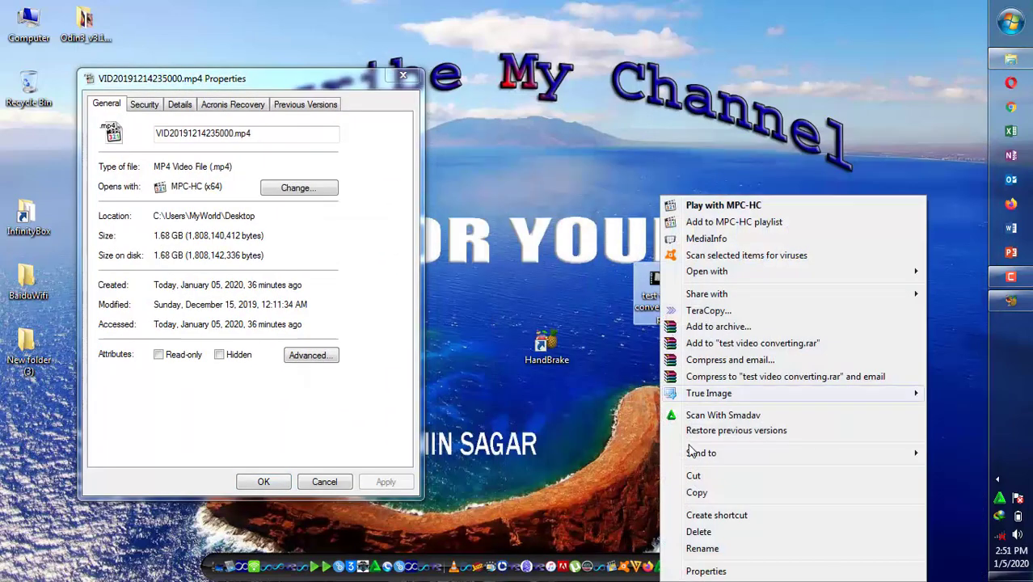
{"action": "left_click", "coordinate": [693, 568]}
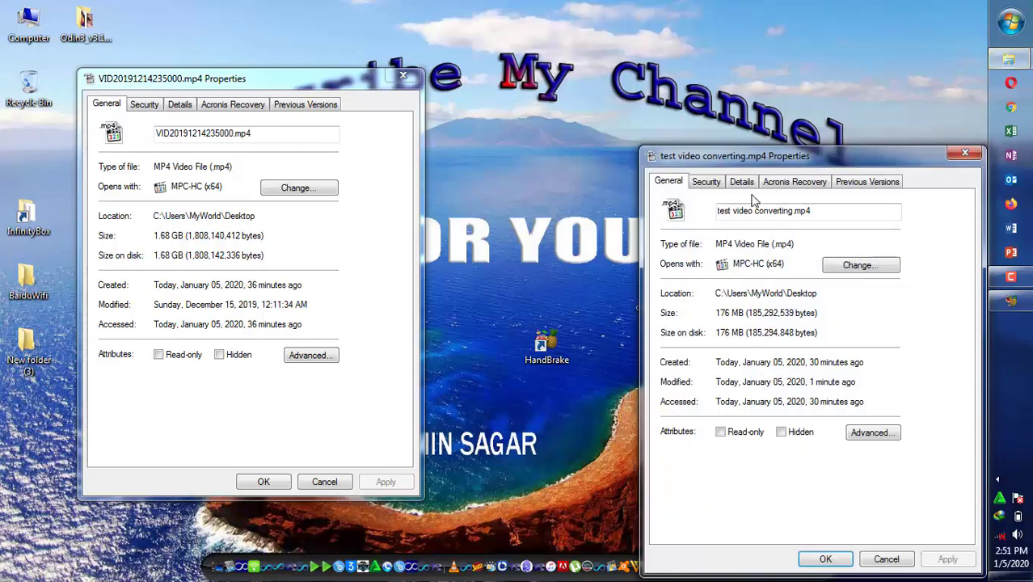
{"action": "left_click_drag", "start_coordinate": [757, 154], "coordinate": [562, 85]}
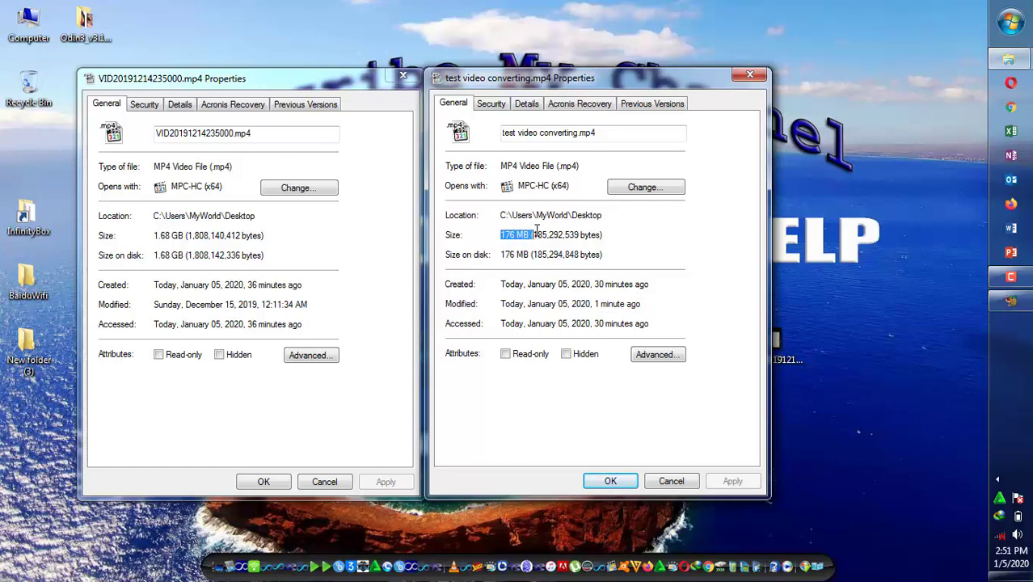
Compare the 1.68 GB original with the 176 MB converted file, then close both windows.
{"action": "left_click", "coordinate": [152, 242]}
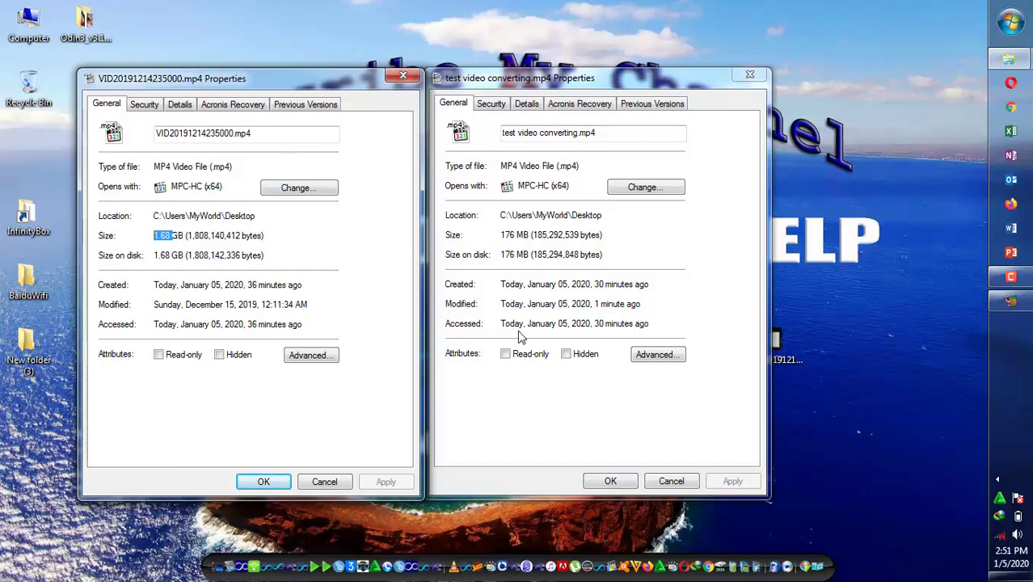
{"action": "left_click_drag", "start_coordinate": [583, 215], "coordinate": [496, 216]}
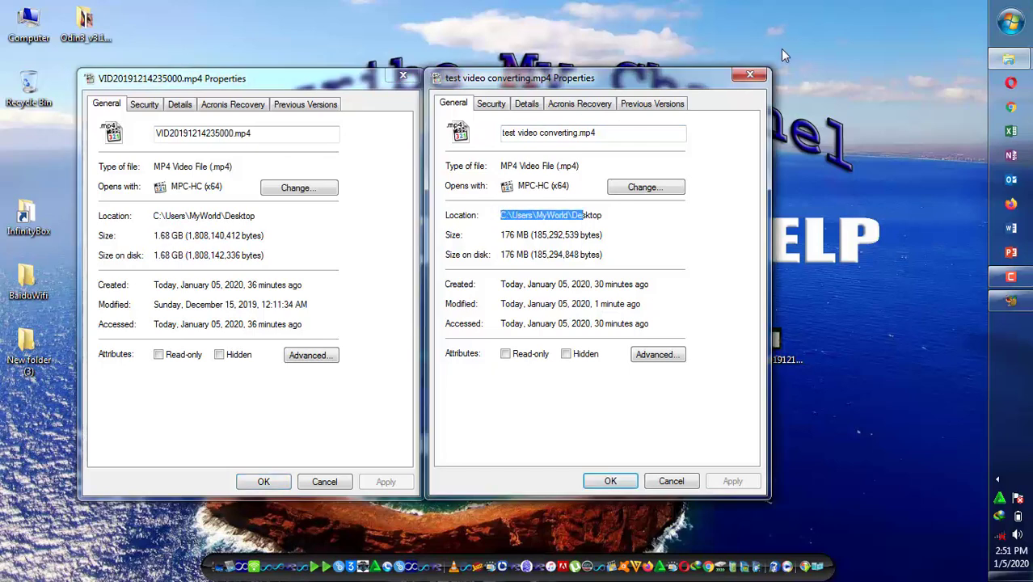
{"action": "left_click_drag", "start_coordinate": [750, 91], "coordinate": [653, 127]}
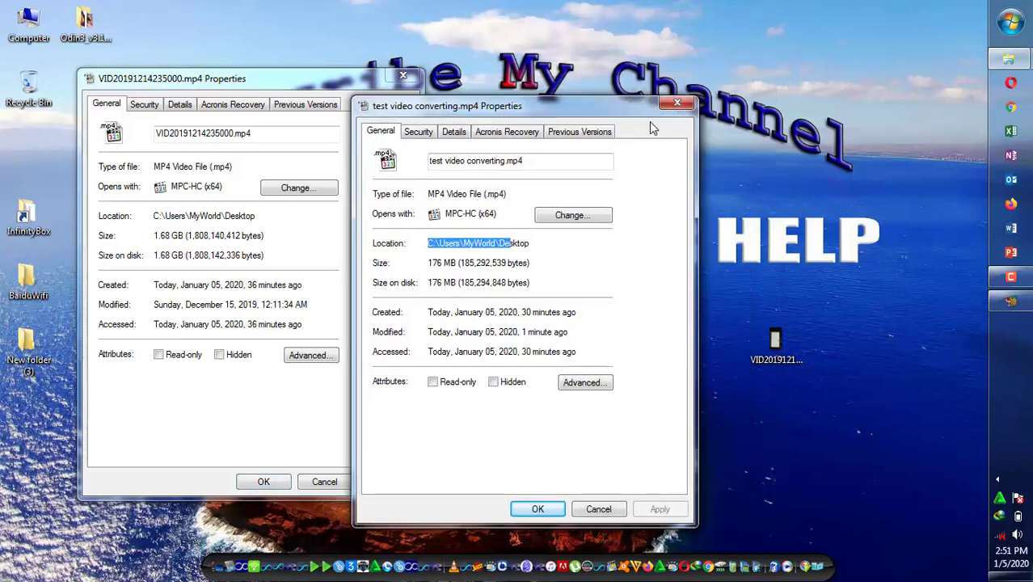
{"action": "left_click", "coordinate": [209, 227]}
{"action": "left_click", "coordinate": [490, 244]}
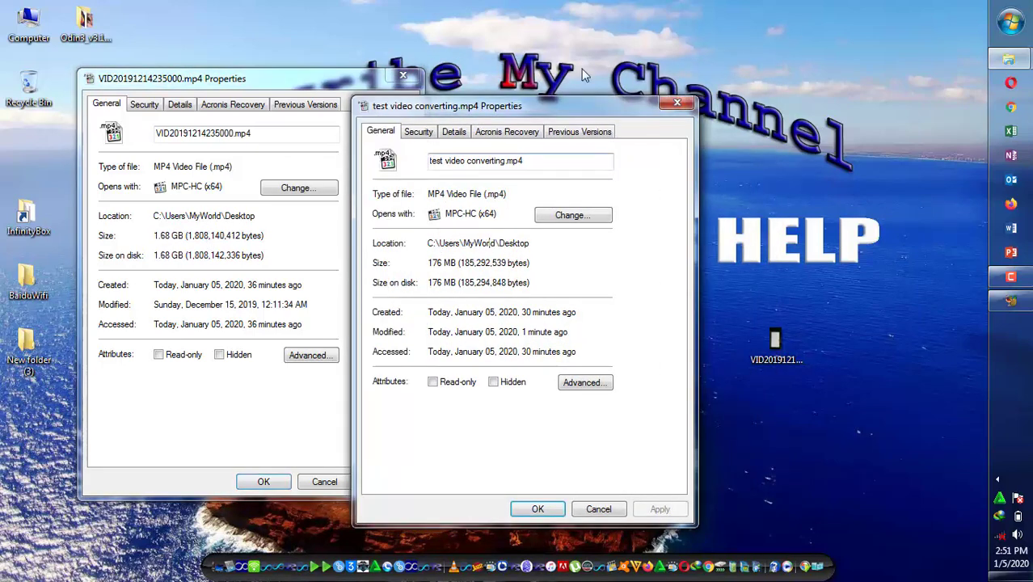
{"action": "left_click_drag", "start_coordinate": [588, 107], "coordinate": [441, 56]}
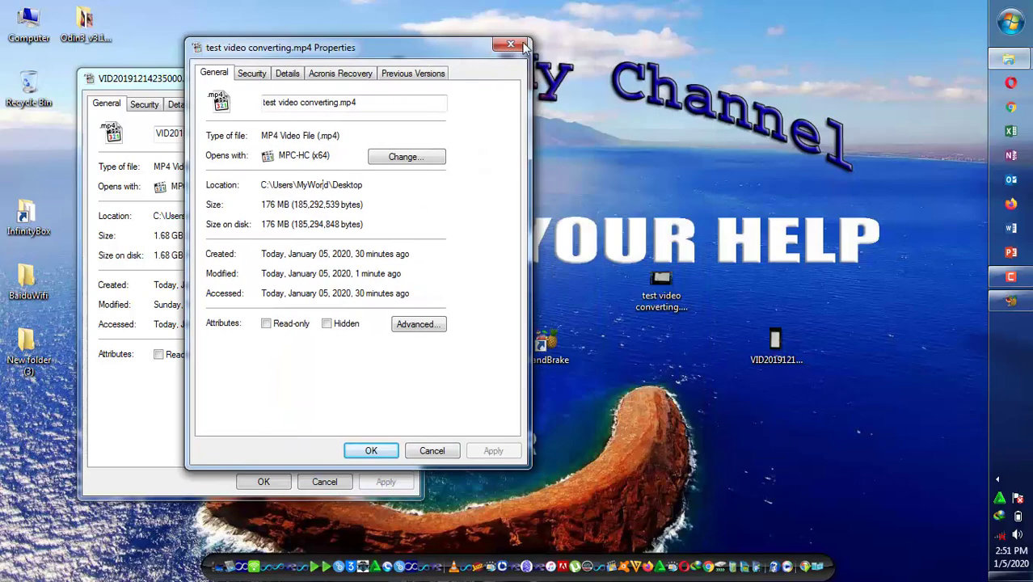
{"action": "left_click", "coordinate": [509, 43]}
{"action": "left_click", "coordinate": [410, 78]}
Play test video converting.mp4, skipping to about 00:16 and 00:41, then close it.
{"action": "double_click", "coordinate": [668, 277]}
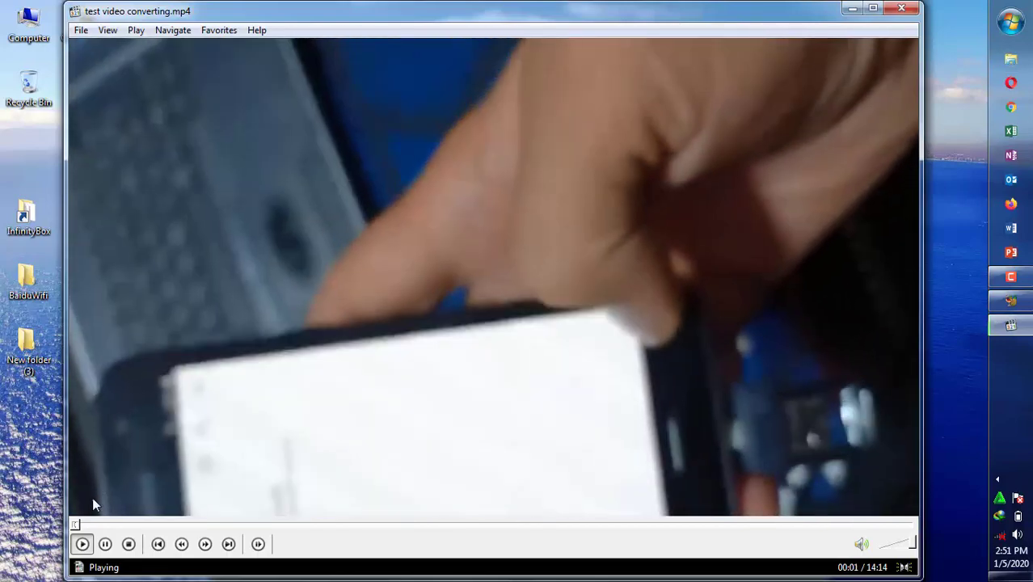
{"action": "left_click", "coordinate": [90, 525]}
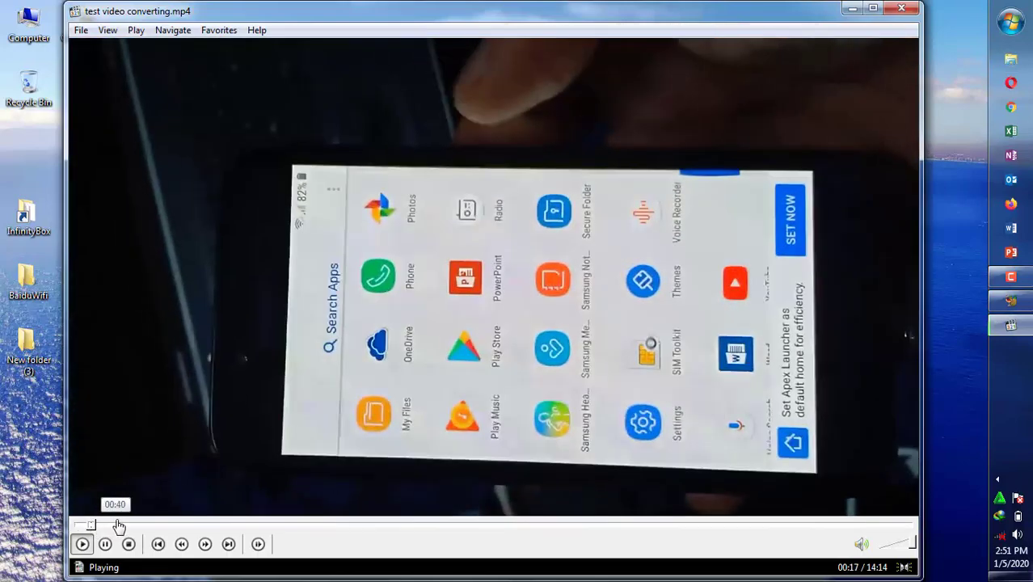
{"action": "left_click", "coordinate": [118, 527]}
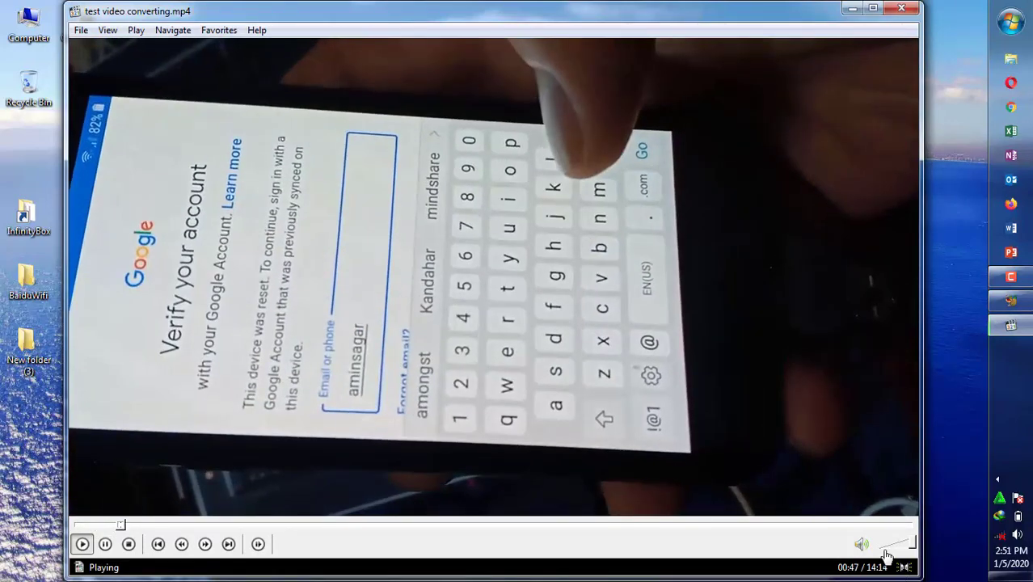
{"action": "left_click_drag", "start_coordinate": [887, 556], "coordinate": [879, 556]}
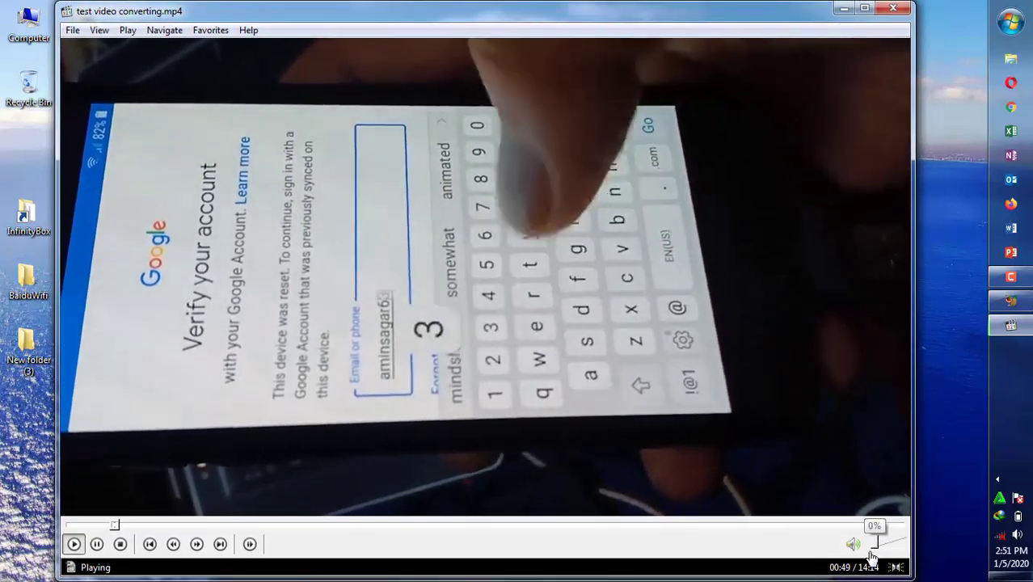
{"action": "key", "text": "alt+F4"}
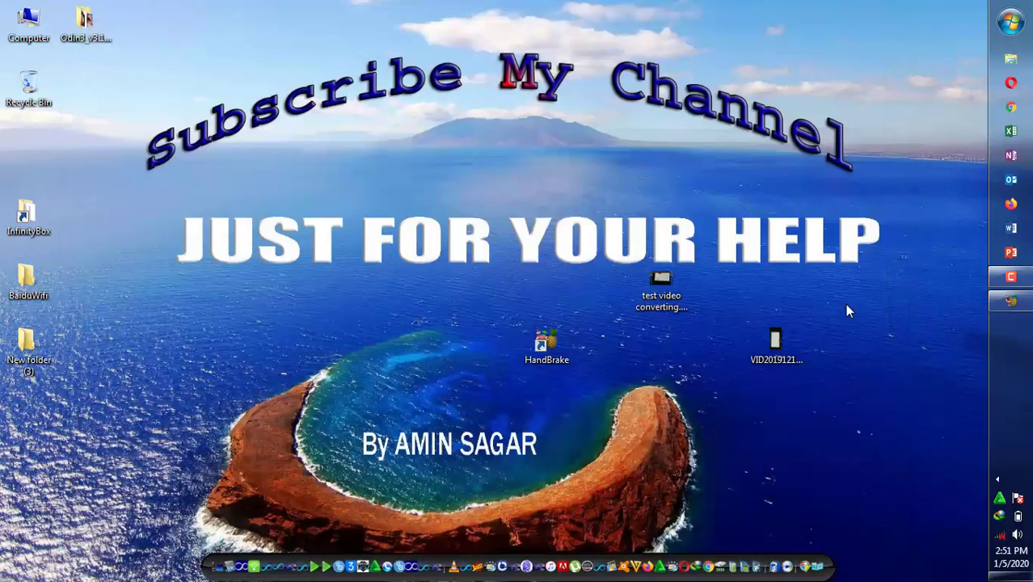
Play the original VID20191214235000.mp4, jump to about 00:19, then close it.
{"action": "left_click", "coordinate": [776, 341]}
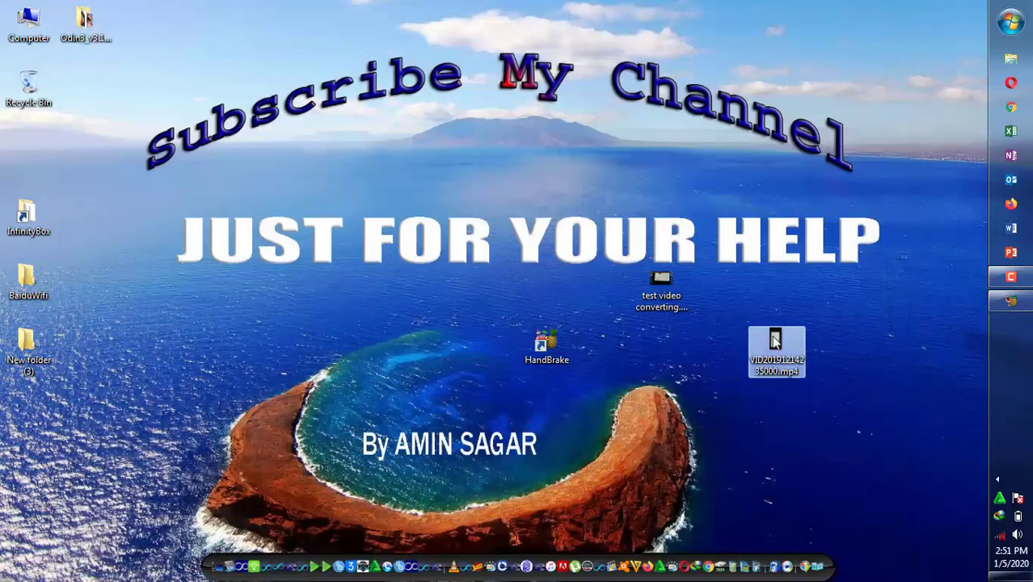
{"action": "double_click", "coordinate": [775, 341]}
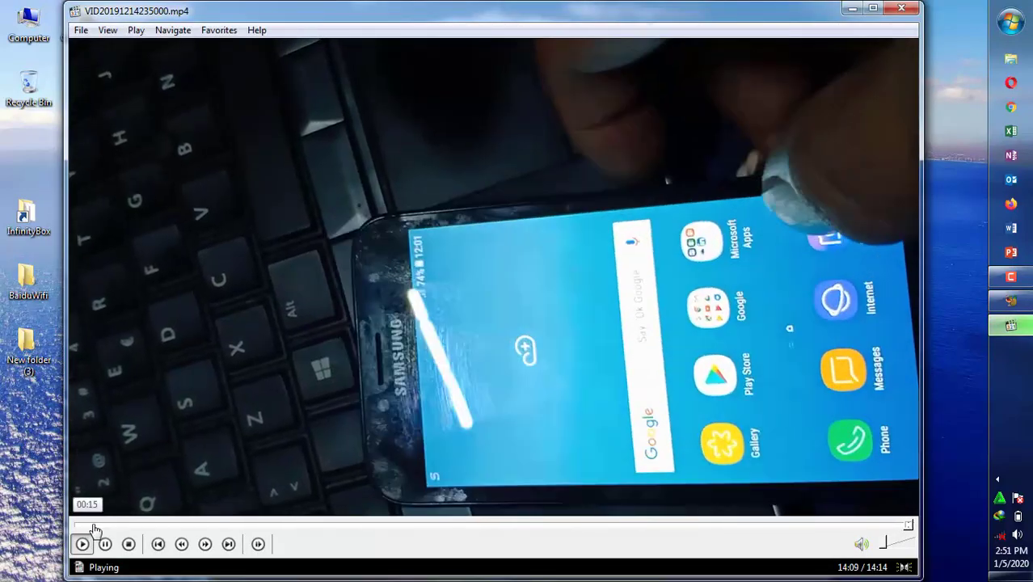
{"action": "left_click", "coordinate": [94, 524]}
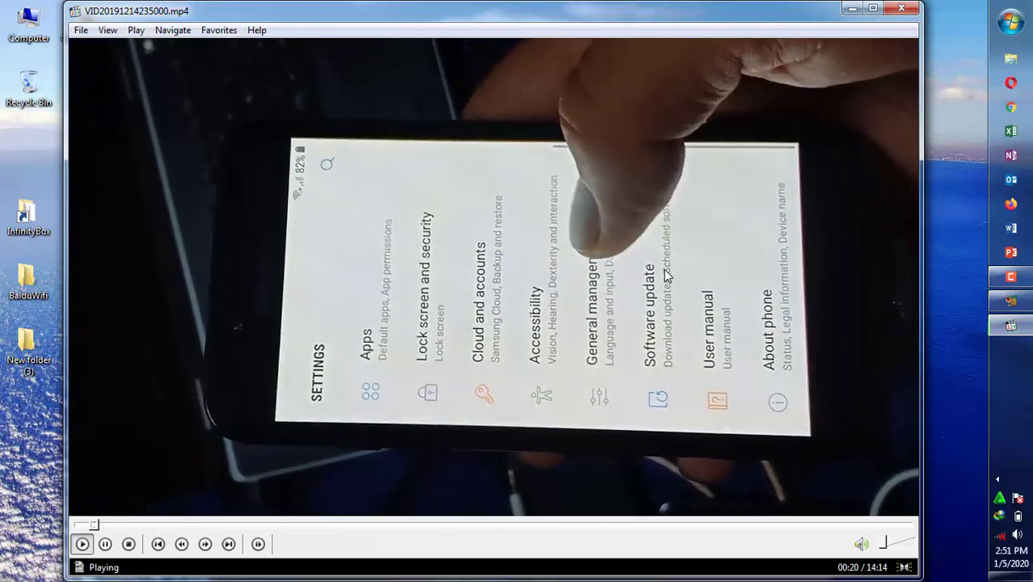
{"action": "left_click", "coordinate": [895, 9]}
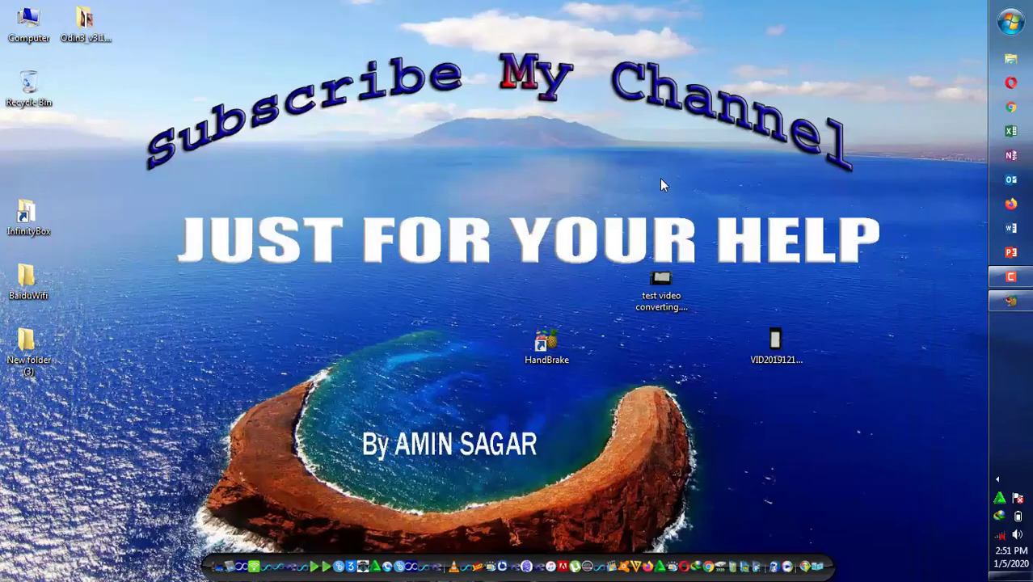
Replay the converted video, skip to 00:51 and 01:04, toggle full screen, then close the player.
{"action": "double_click", "coordinate": [655, 312]}
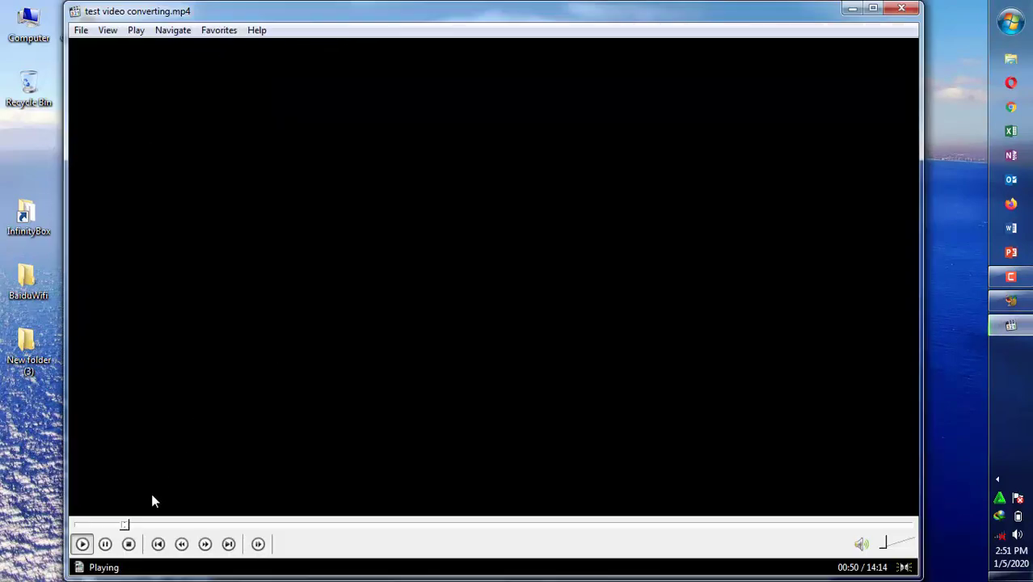
{"action": "left_click", "coordinate": [127, 525]}
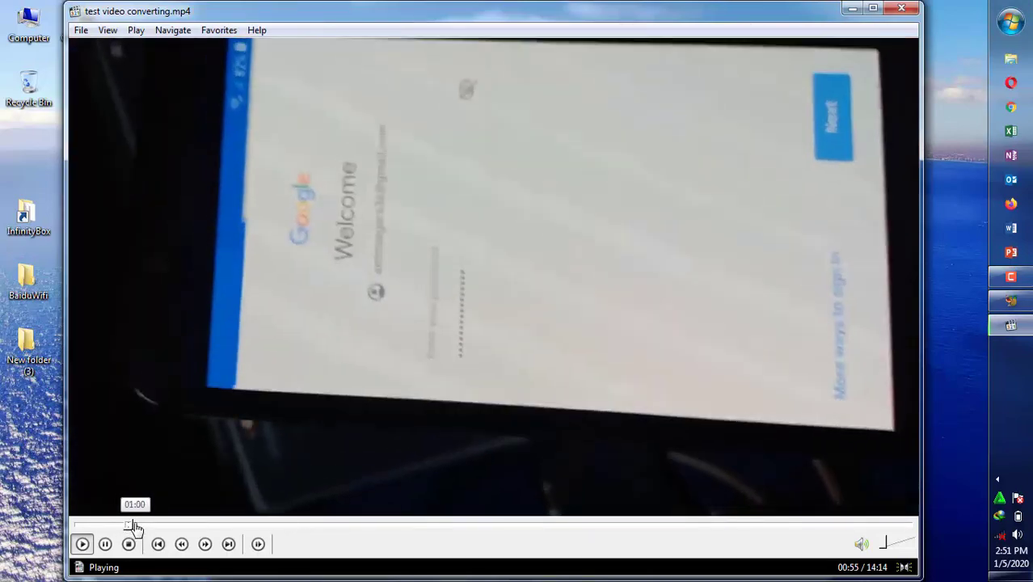
{"action": "left_click", "coordinate": [136, 526]}
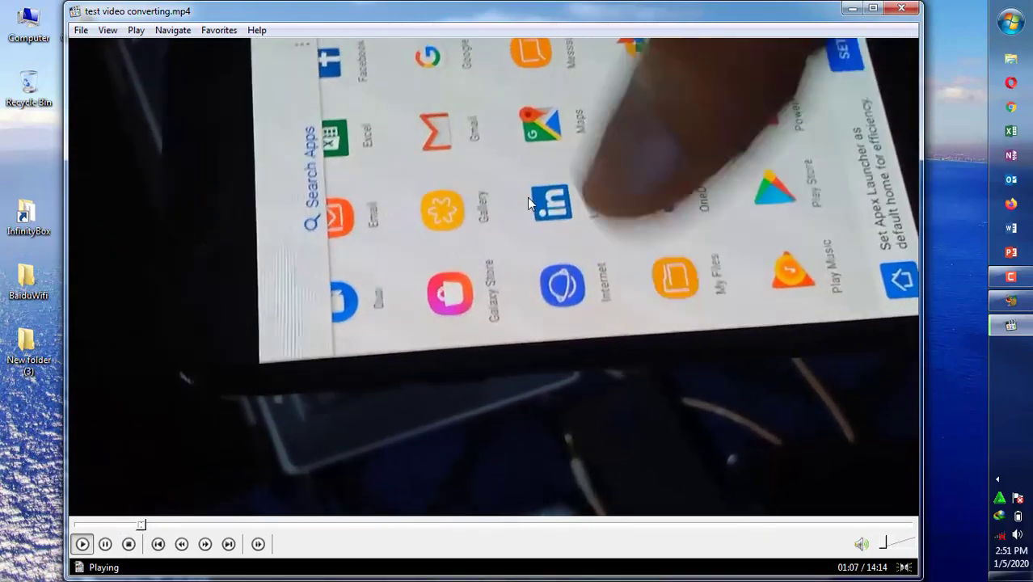
{"action": "double_click", "coordinate": [587, 198]}
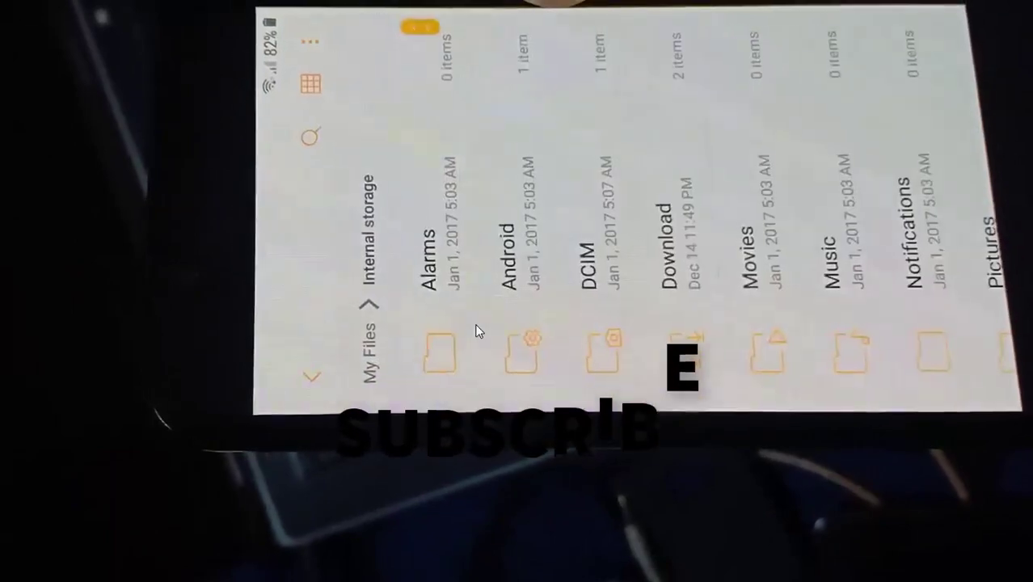
{"action": "double_click", "coordinate": [513, 330]}
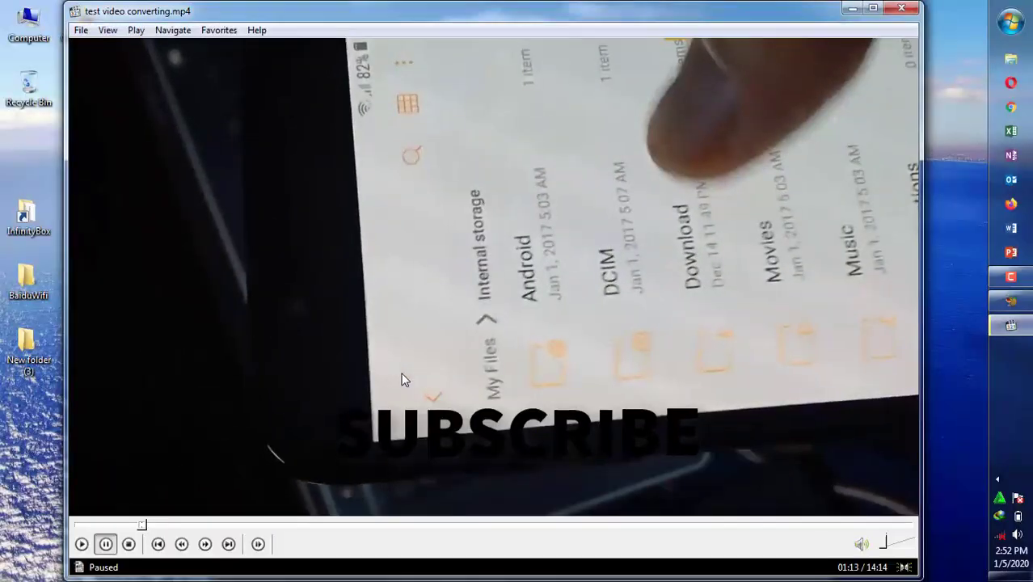
{"action": "left_click", "coordinate": [901, 7]}
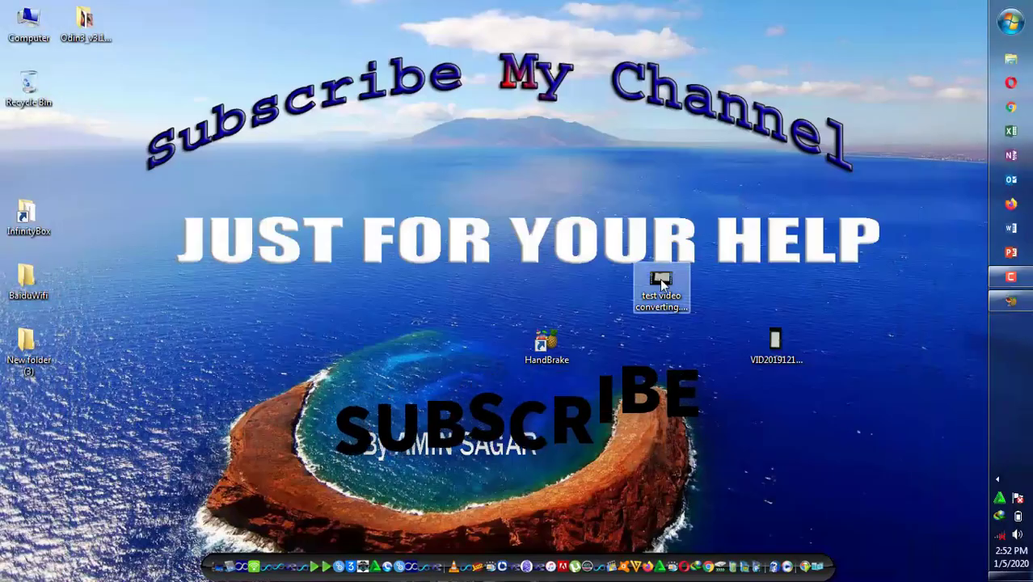
Place the original phone video's icon beside 'test video converting.mp4' on the desktop.
{"action": "left_click_drag", "start_coordinate": [781, 335], "coordinate": [724, 278]}
{"action": "left_click_drag", "start_coordinate": [780, 252], "coordinate": [669, 324]}
{"action": "left_click", "coordinate": [707, 356]}
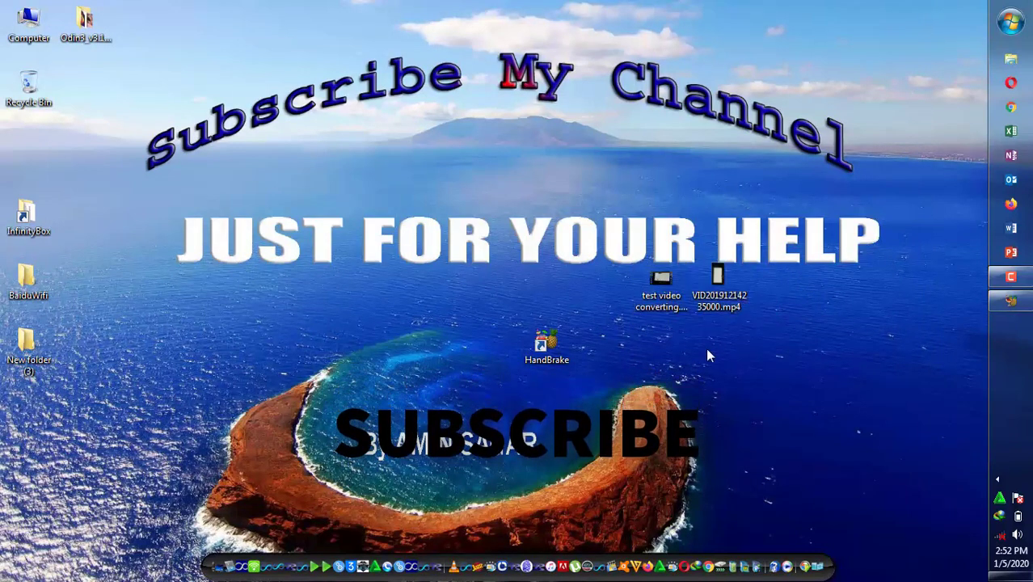
Open the Properties of the converted video and move the window to the left.
{"action": "right_click", "coordinate": [664, 306]}
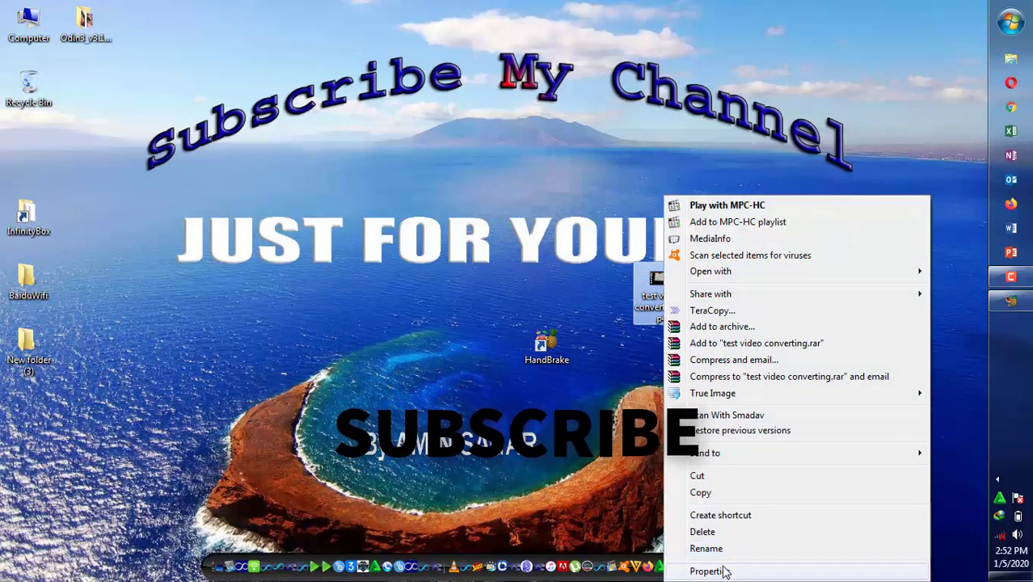
{"action": "left_click", "coordinate": [723, 570]}
{"action": "left_click_drag", "start_coordinate": [808, 154], "coordinate": [291, 24]}
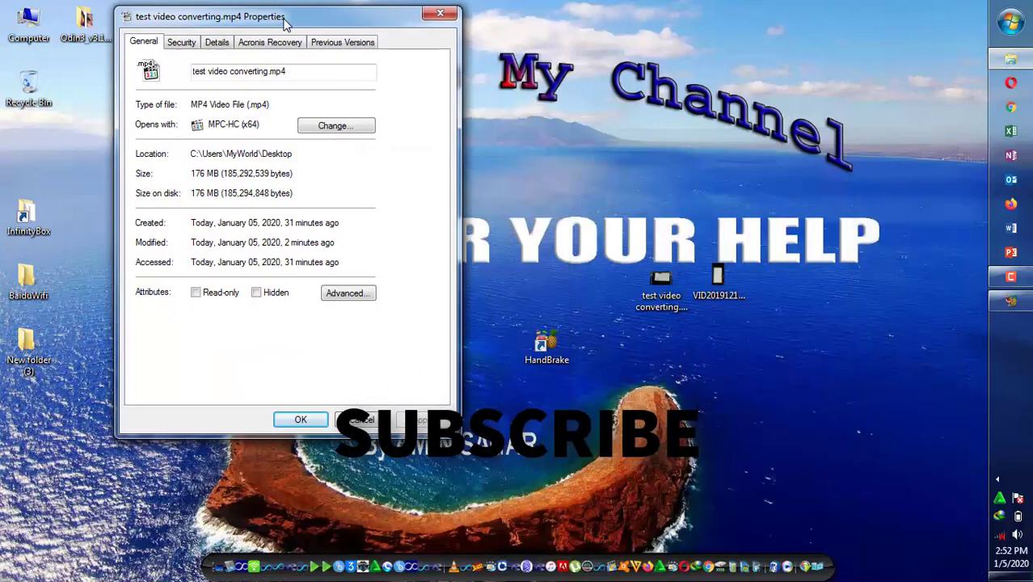
Open the original video's Properties and arrange both Properties windows side by side.
{"action": "left_click", "coordinate": [719, 283]}
{"action": "right_click", "coordinate": [723, 284]}
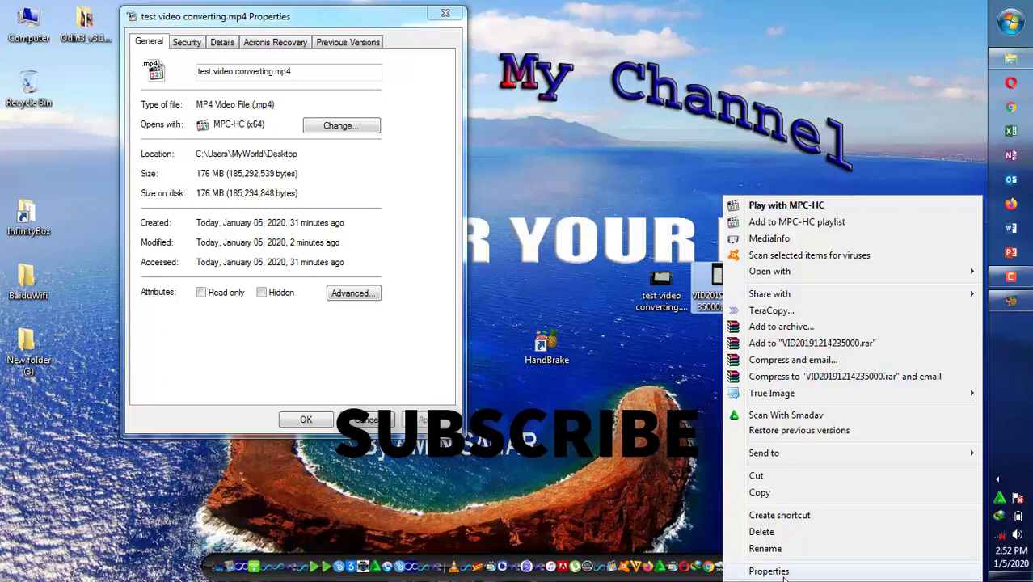
{"action": "left_click", "coordinate": [751, 569]}
{"action": "left_click_drag", "start_coordinate": [767, 158], "coordinate": [601, 79]}
{"action": "left_click_drag", "start_coordinate": [408, 39], "coordinate": [375, 112]}
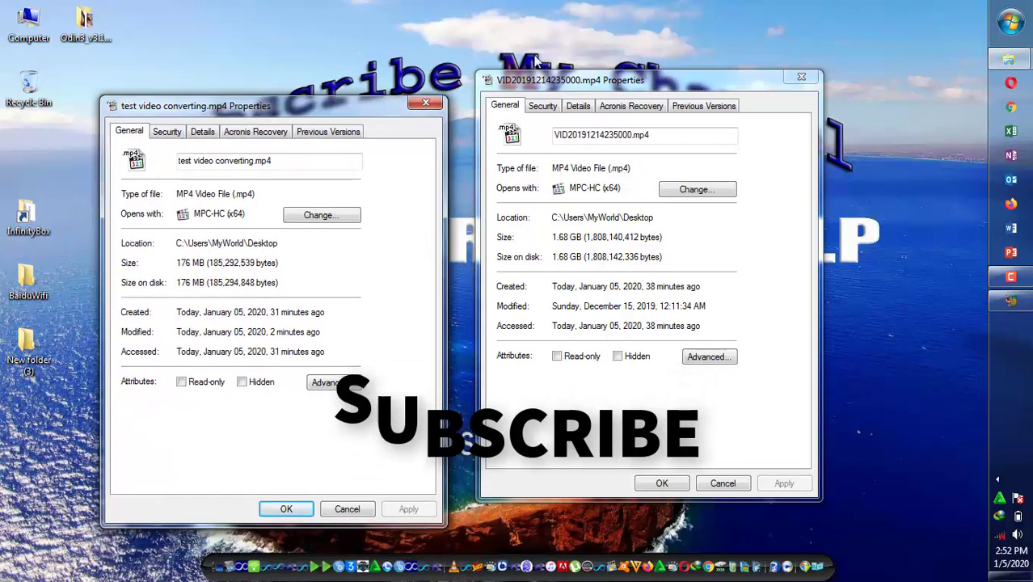
{"action": "left_click_drag", "start_coordinate": [608, 73], "coordinate": [684, 97]}
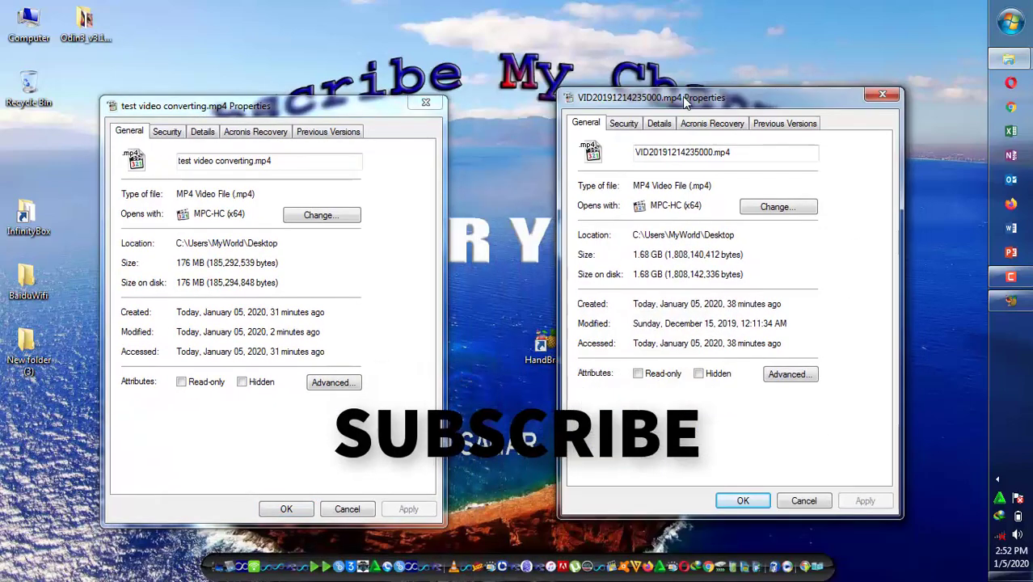
Compare the sizes, 176 MB converted versus 1.68 GB original, then close both Properties windows.
{"action": "left_click", "coordinate": [568, 143]}
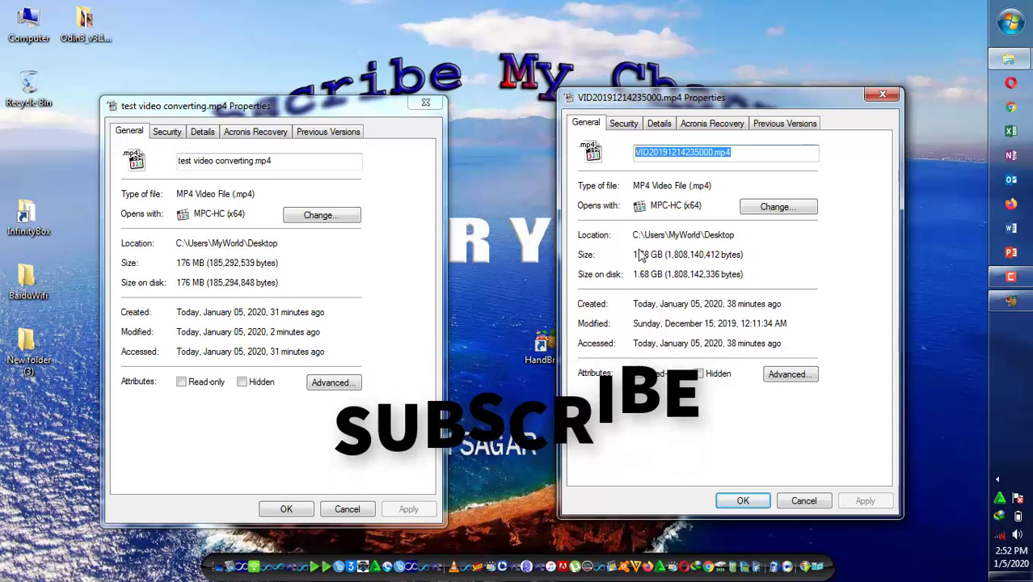
{"action": "left_click", "coordinate": [208, 192]}
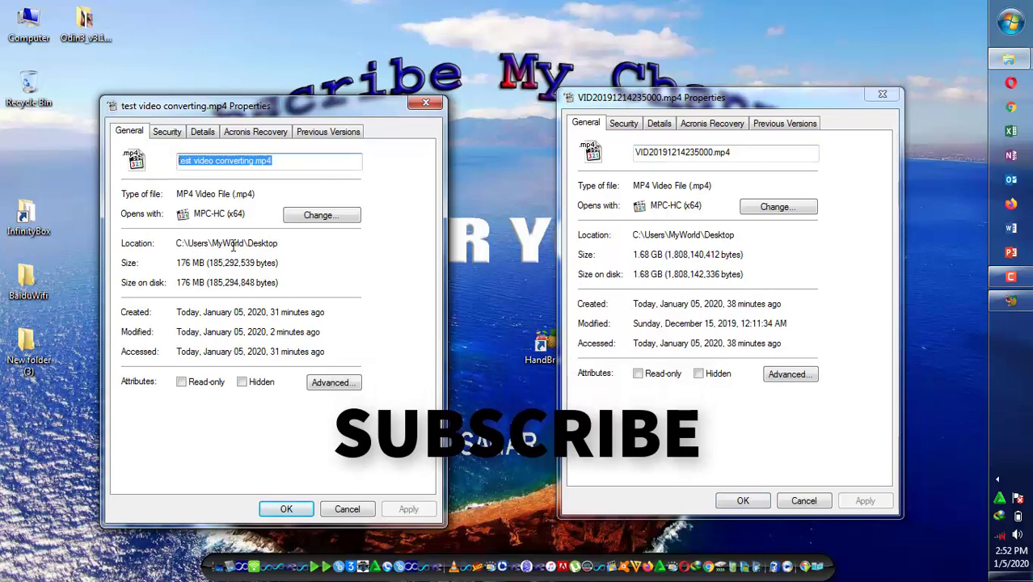
{"action": "left_click_drag", "start_coordinate": [224, 283], "coordinate": [182, 260]}
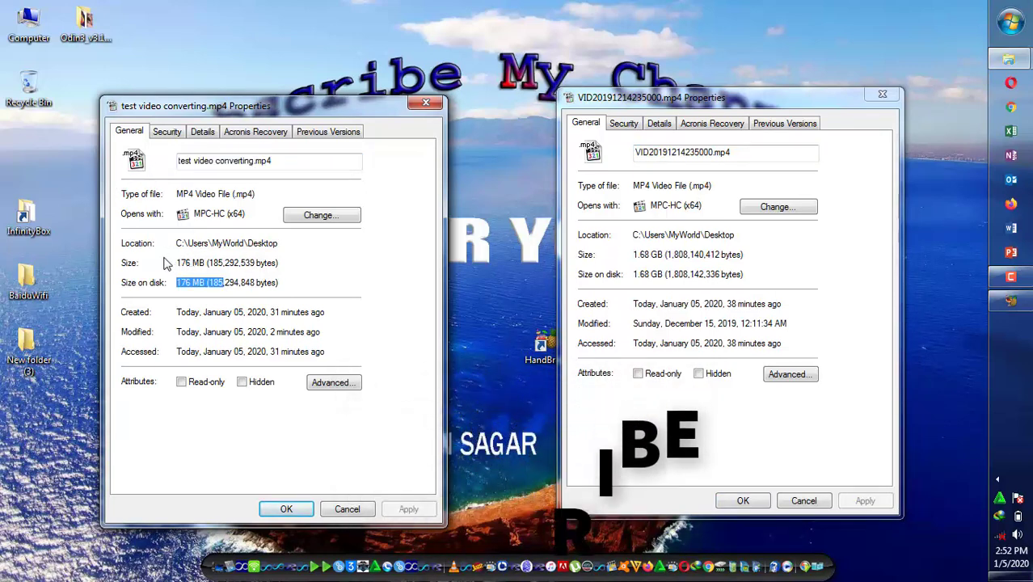
{"action": "left_click", "coordinate": [428, 105]}
{"action": "left_click", "coordinate": [881, 96]}
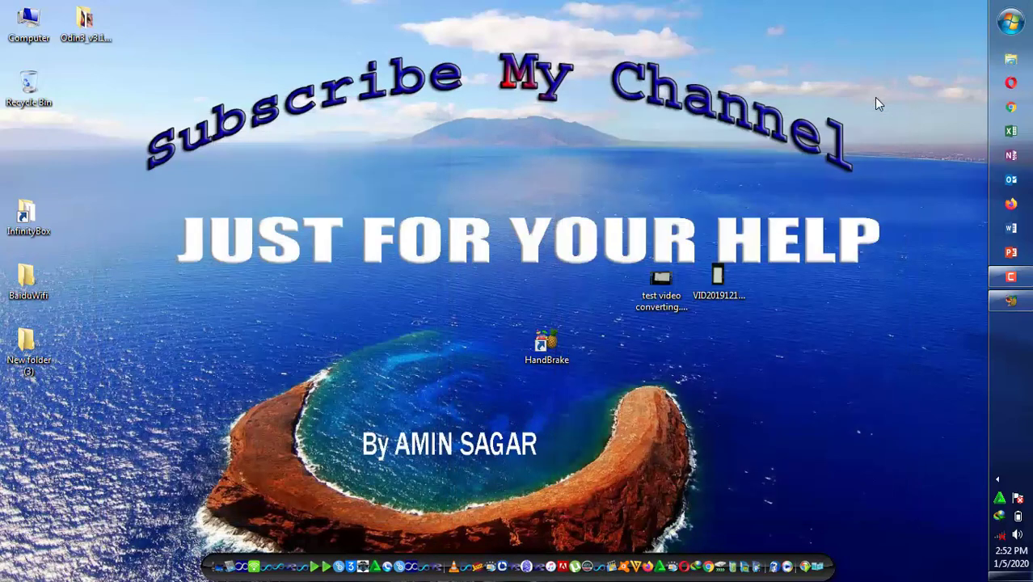